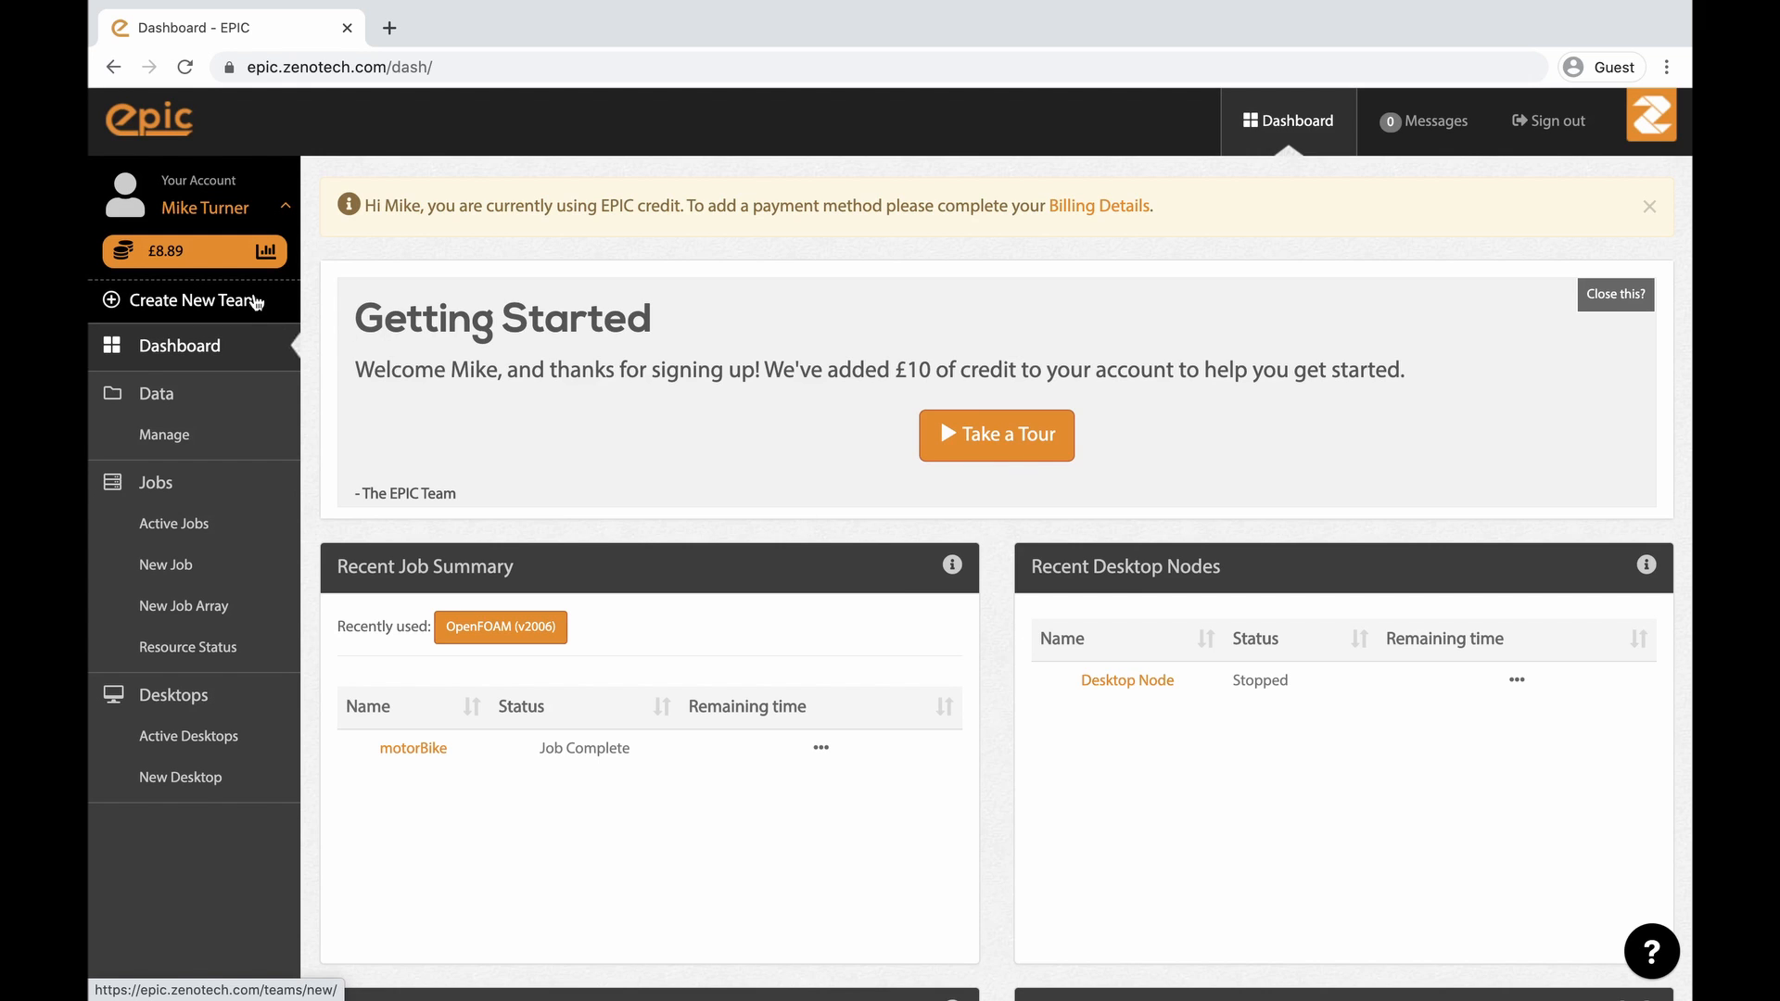
- Create a new team named HPC Team with an initial spend limit of £100, then close the confirmation
{"action": "left_click", "coordinate": [257, 301]}
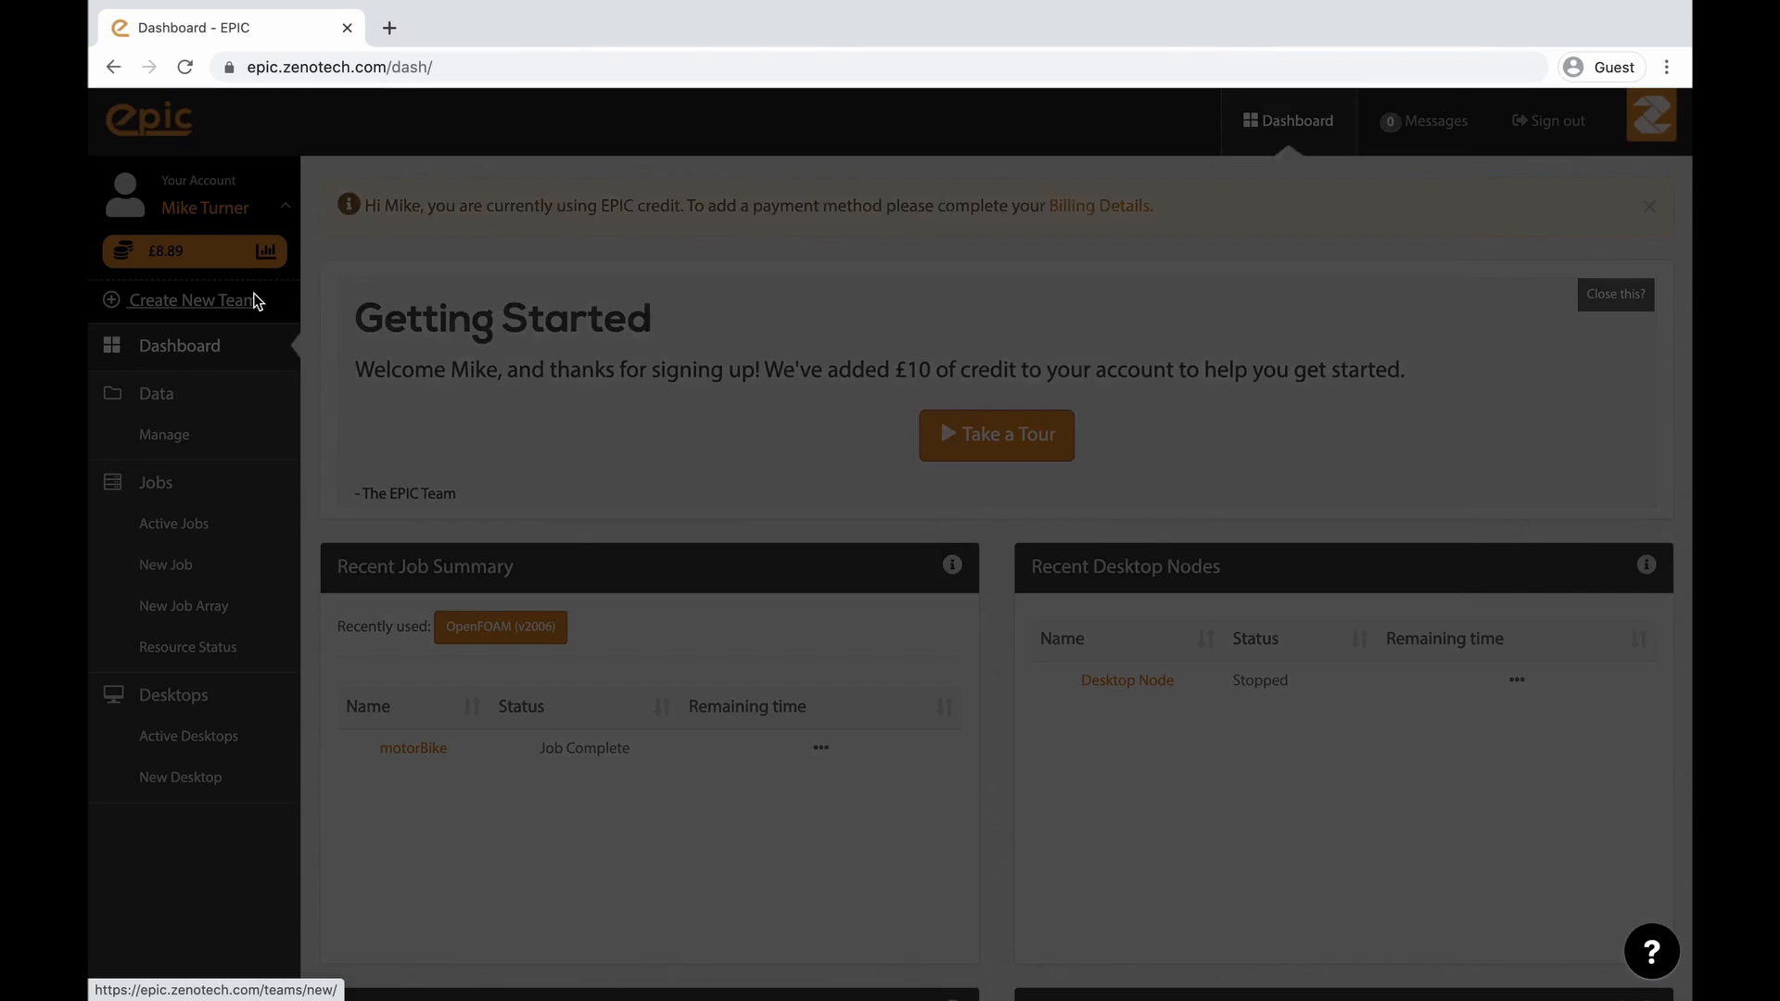
{"action": "left_click", "coordinate": [381, 324]}
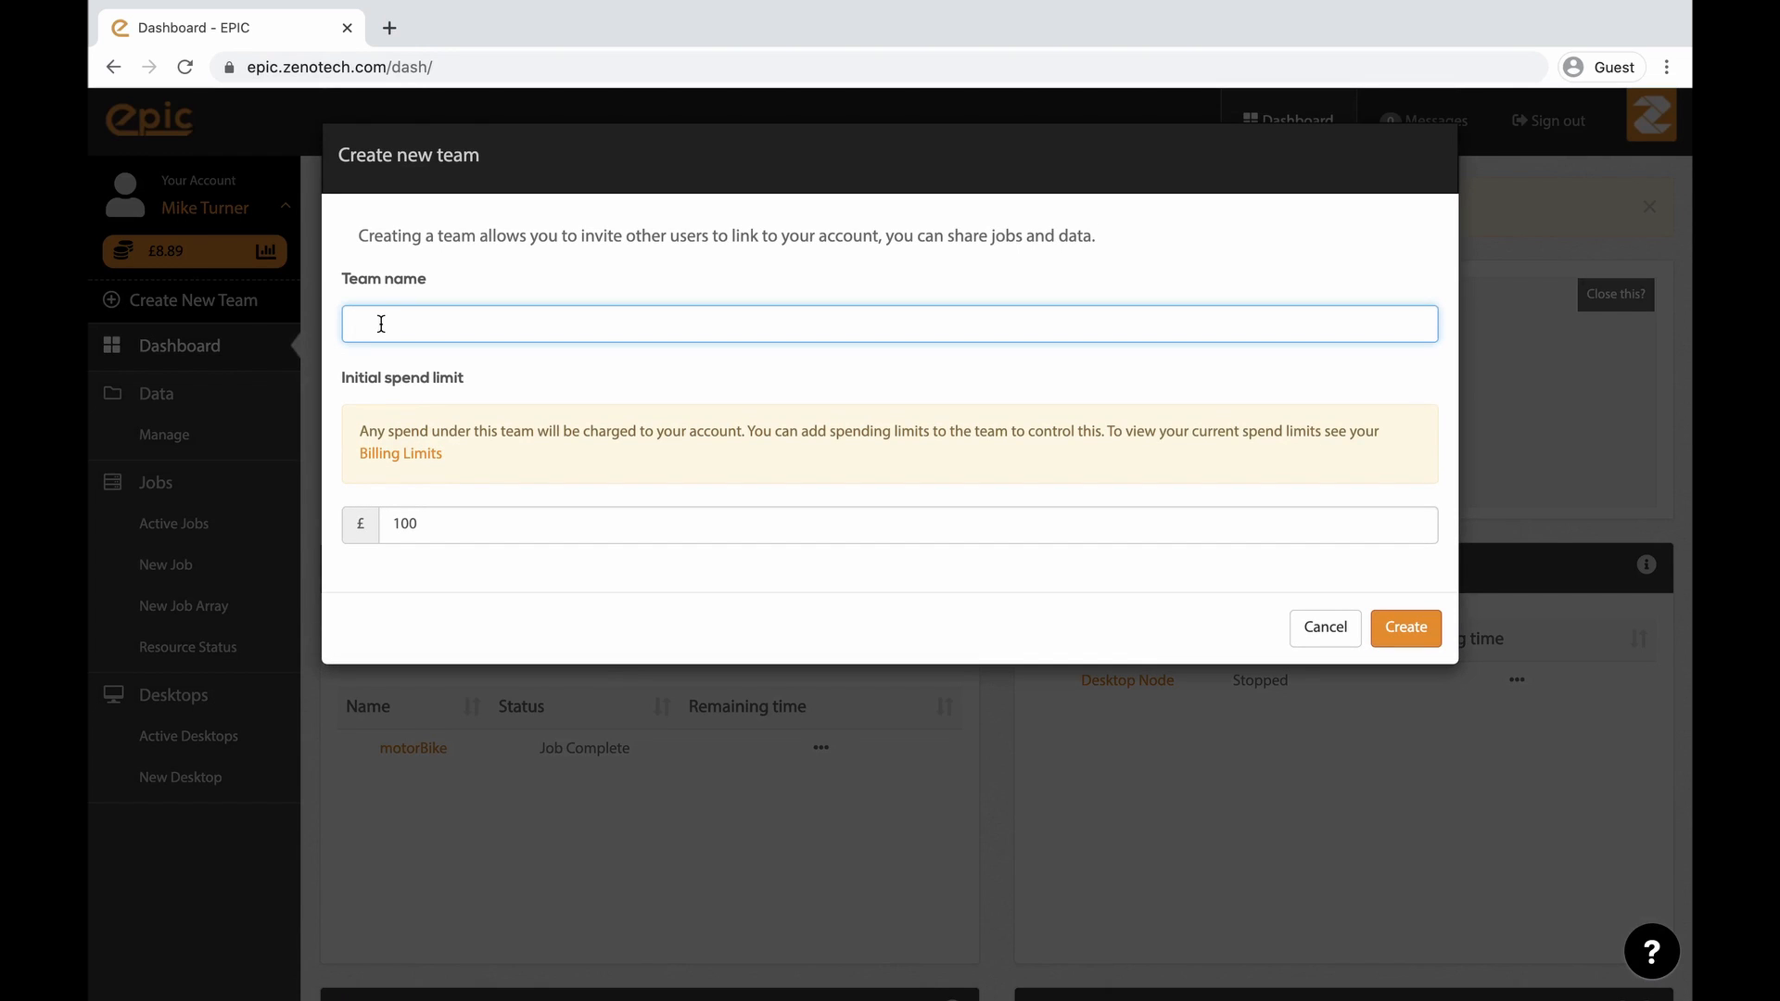
{"action": "type", "text": "HPC Team"}
{"action": "left_click", "coordinate": [441, 523]}
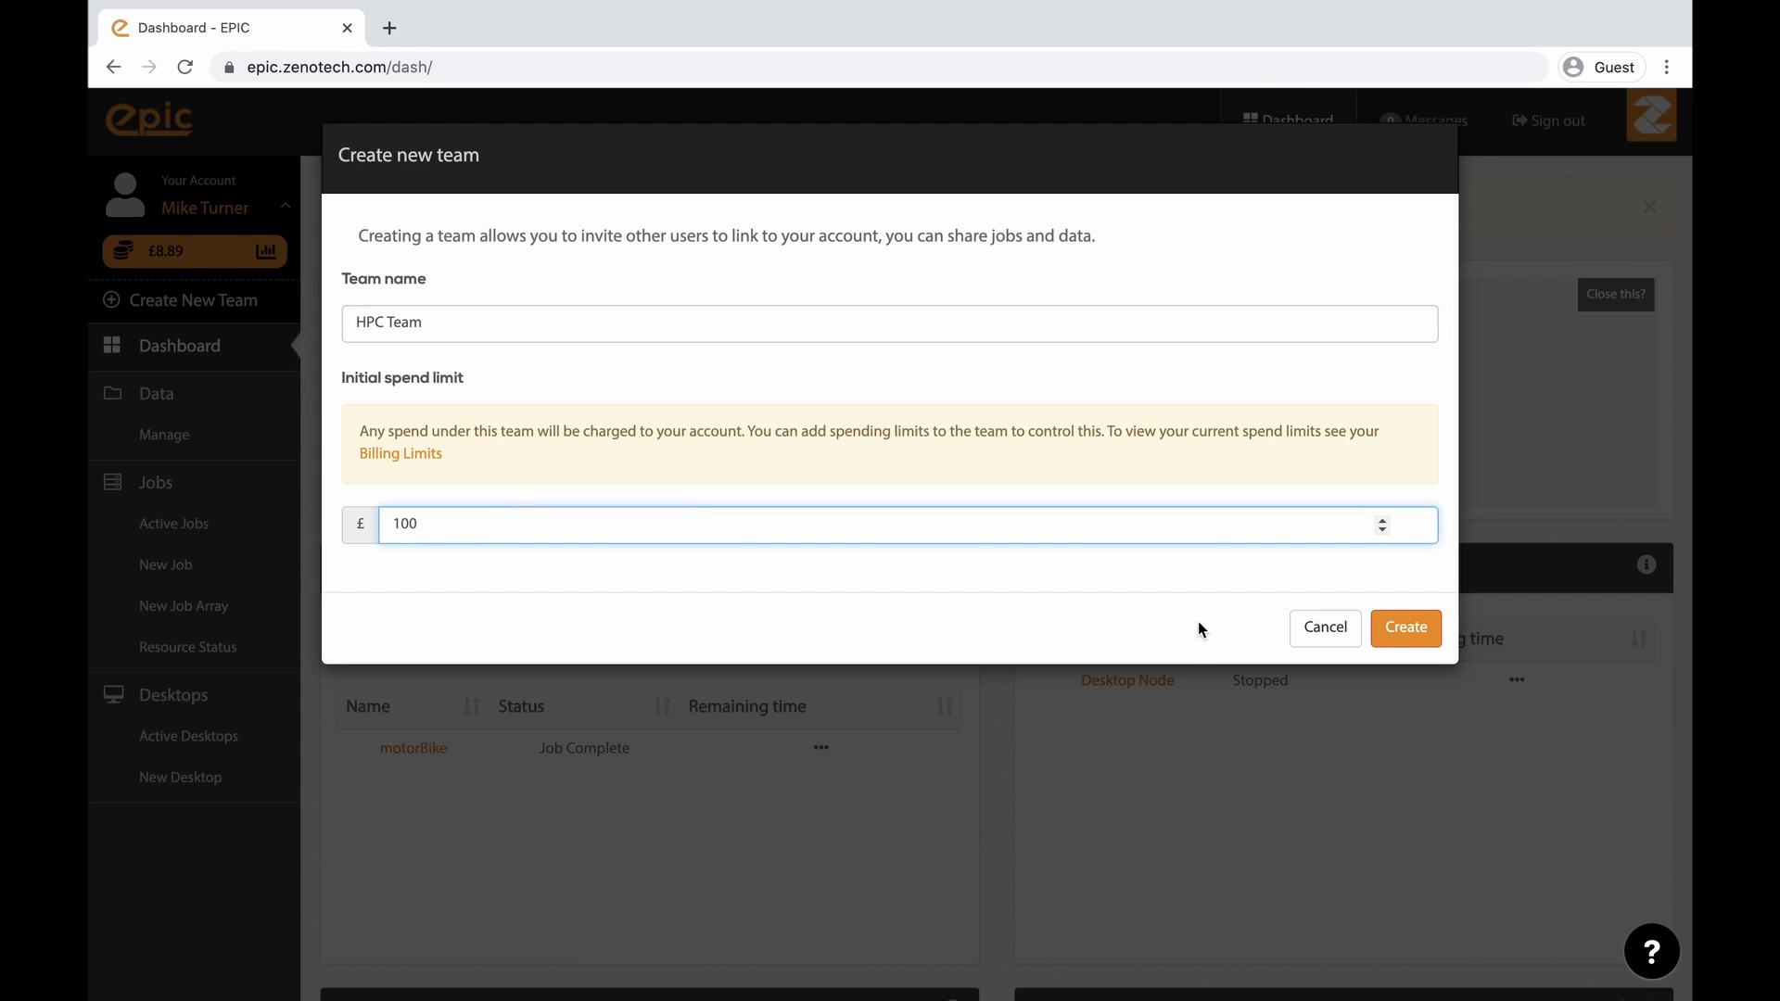
{"action": "left_click", "coordinate": [1407, 631]}
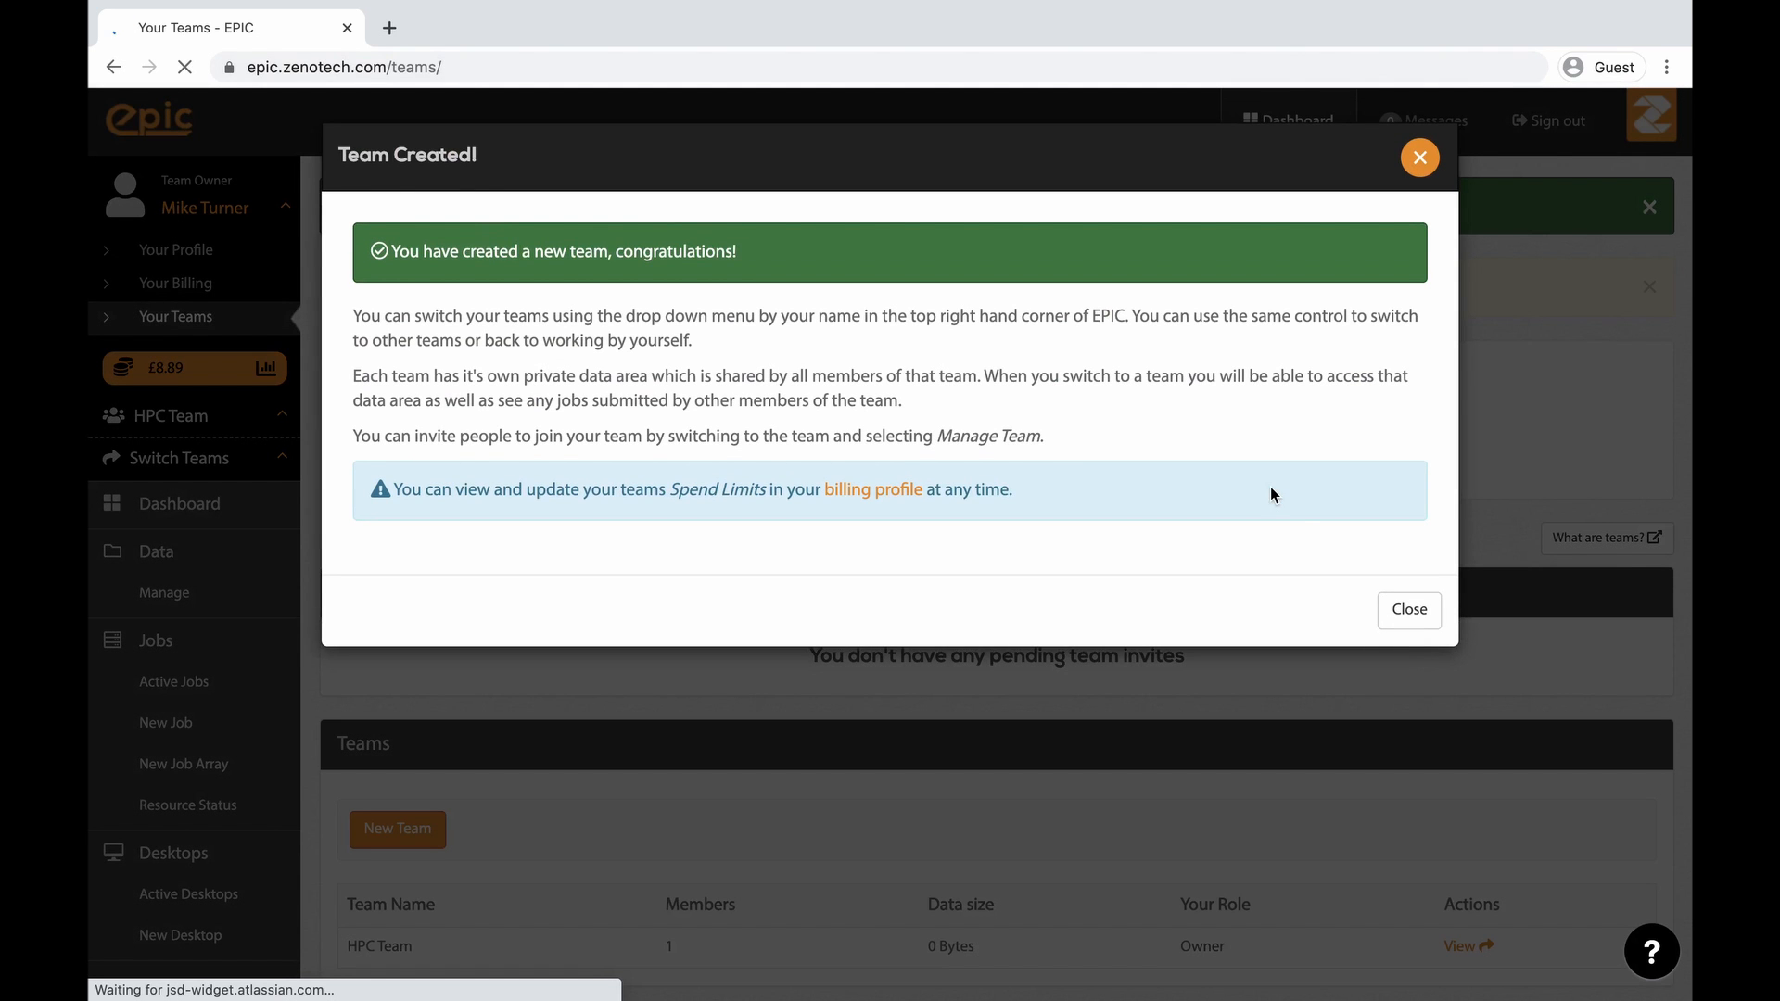
{"action": "left_click", "coordinate": [1410, 612]}
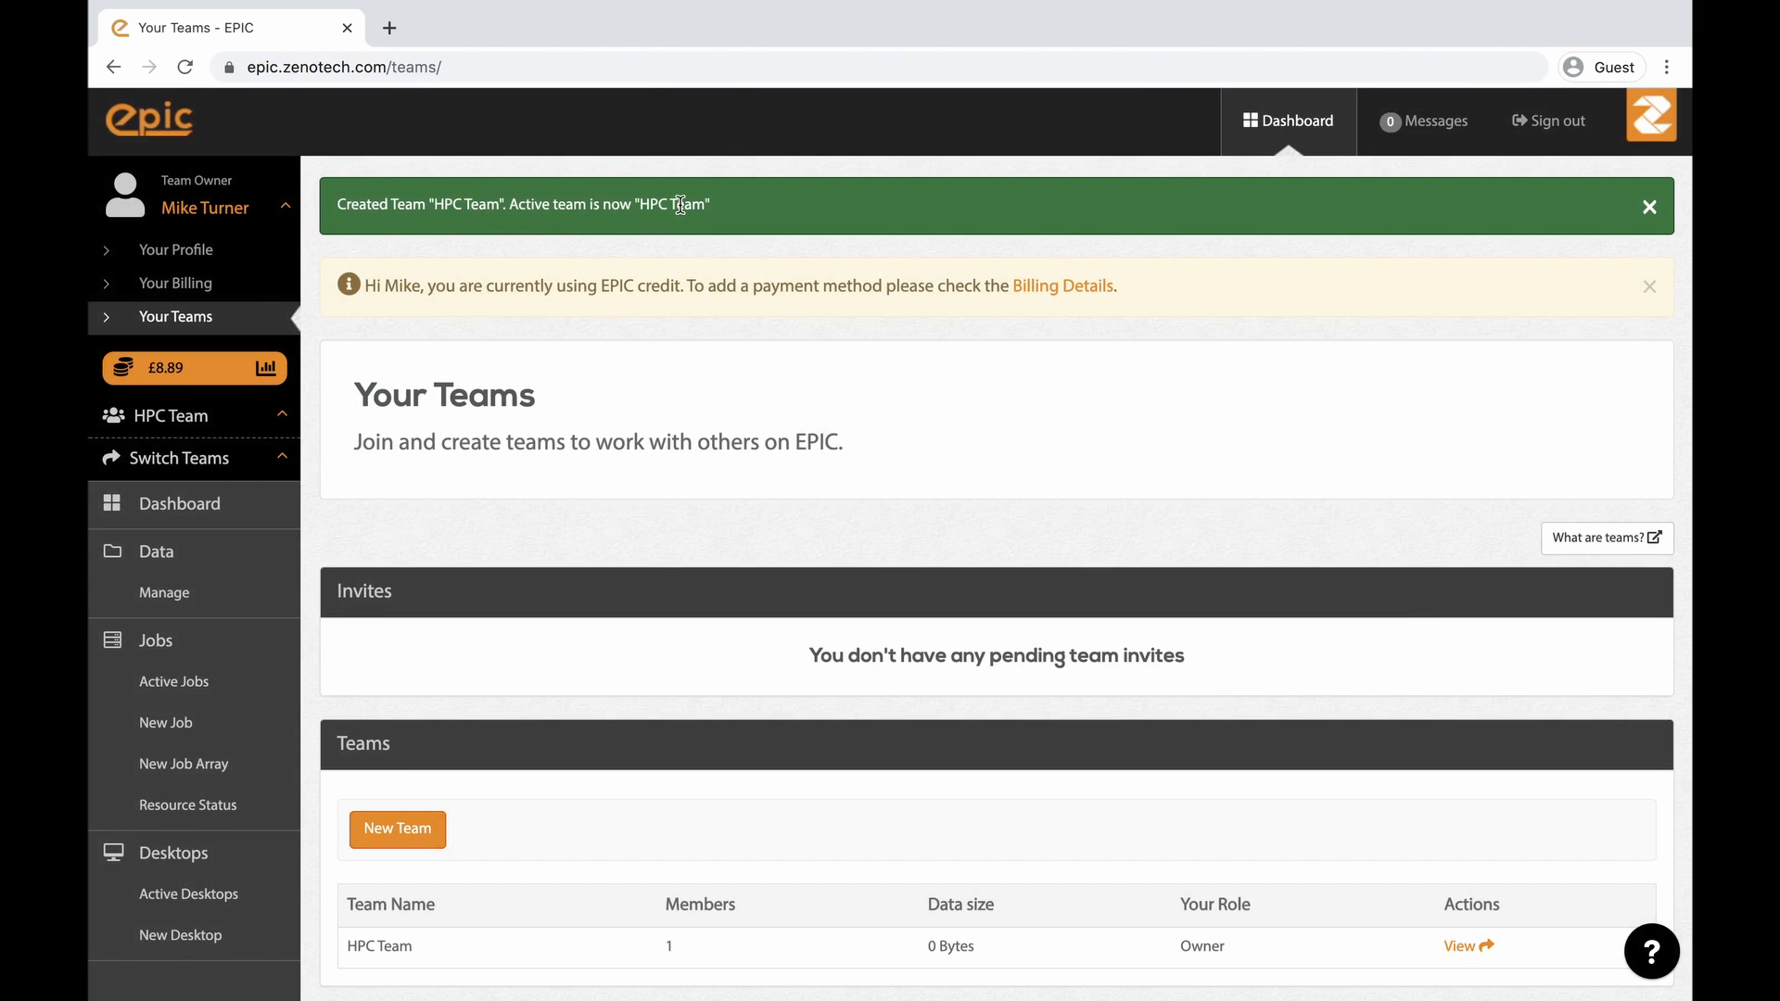
- Switch the active team back to your own account
{"action": "left_click", "coordinate": [259, 418]}
{"action": "left_click", "coordinate": [259, 417]}
{"action": "left_click", "coordinate": [280, 472]}
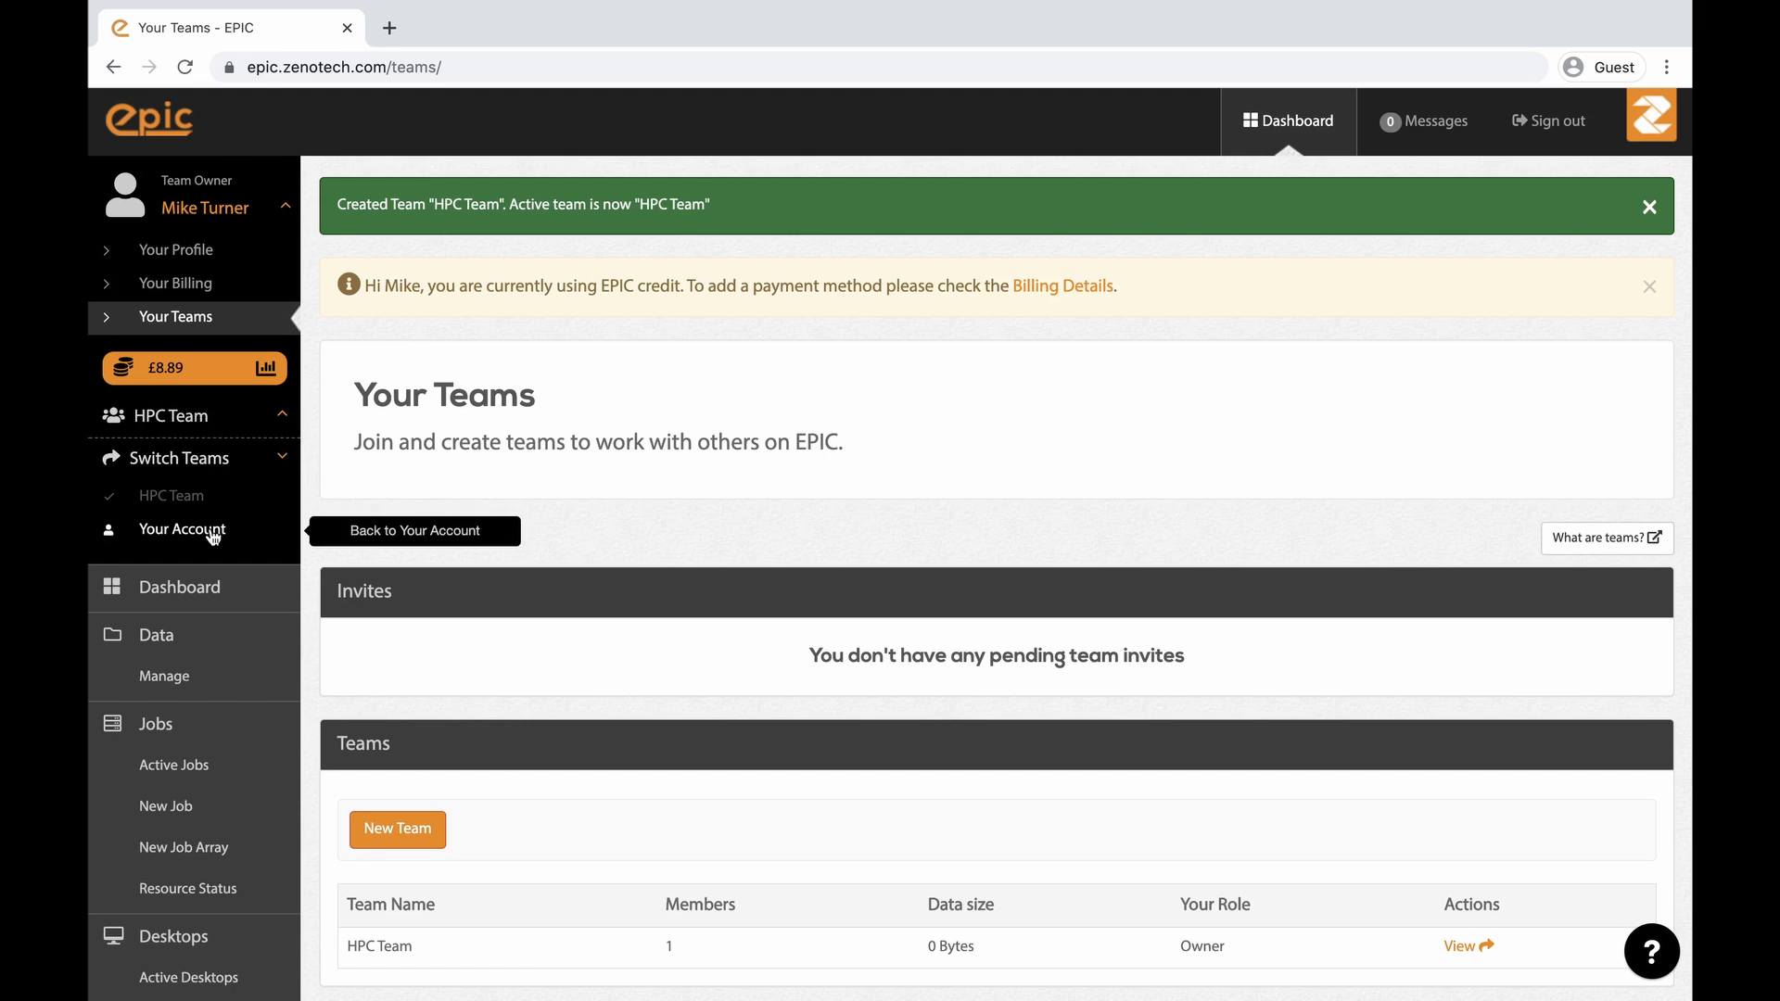
{"action": "left_click", "coordinate": [162, 529]}
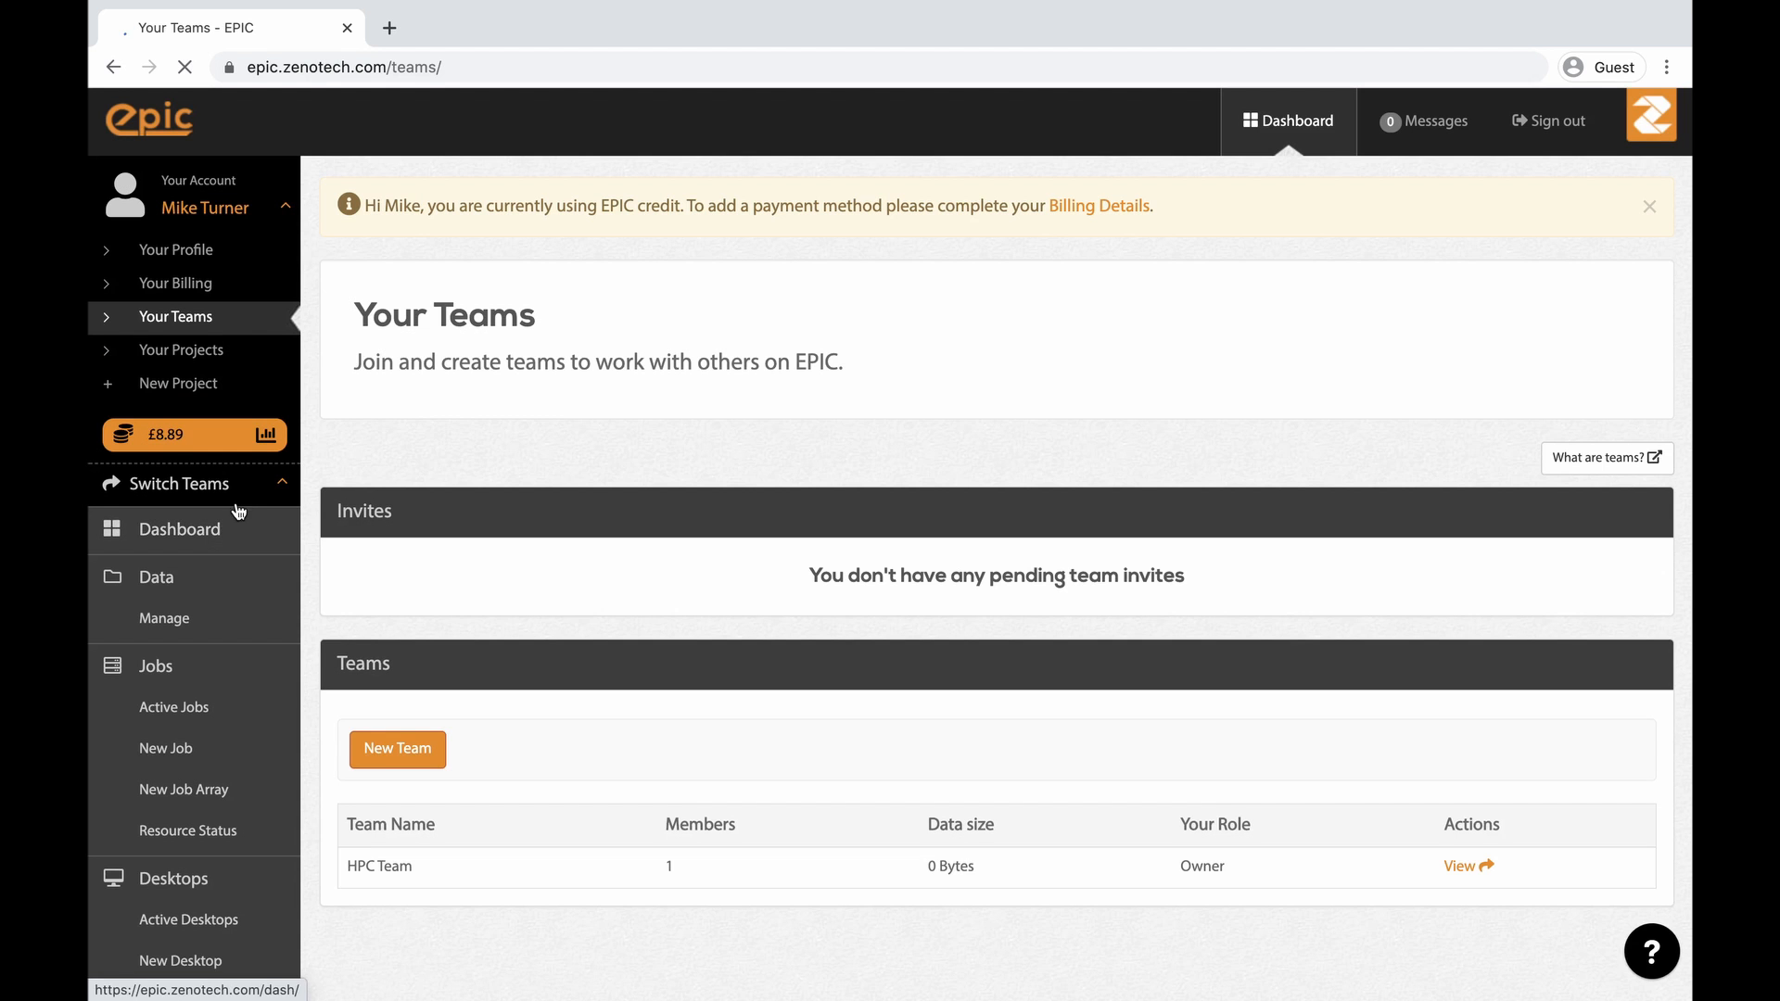
- Switch the active team to HPC Team and open its data manager
{"action": "left_click", "coordinate": [199, 483]}
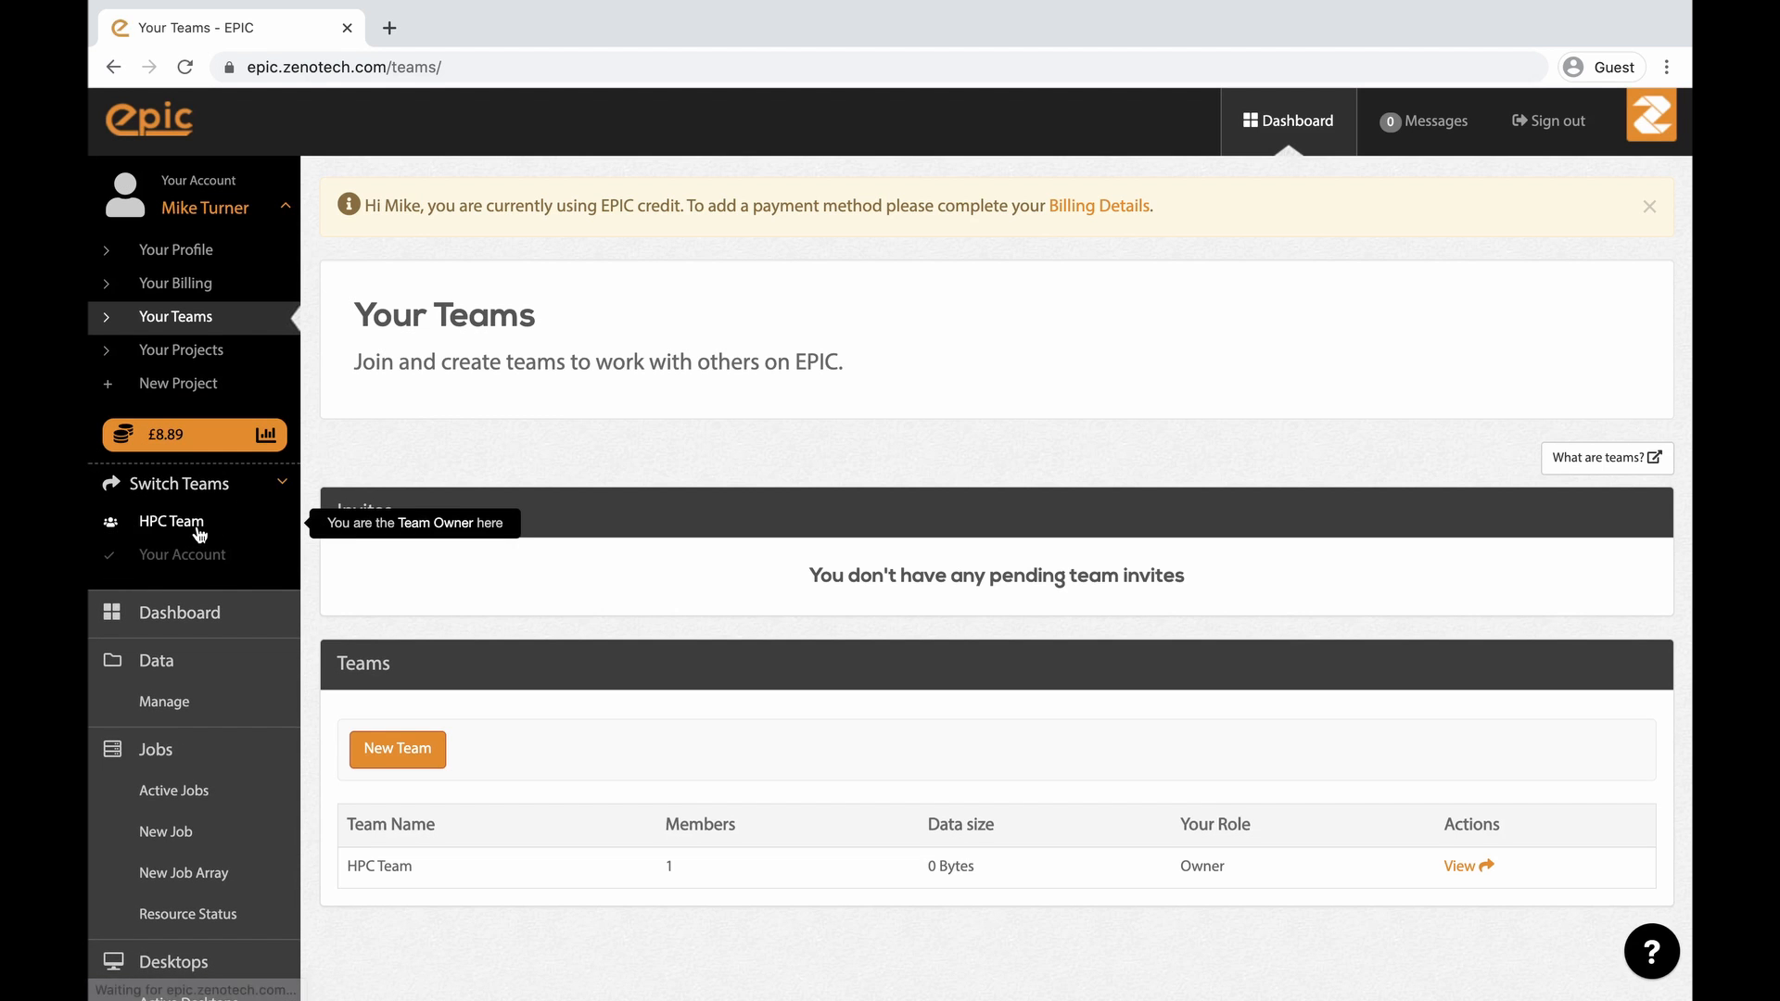
{"action": "left_click", "coordinate": [198, 528]}
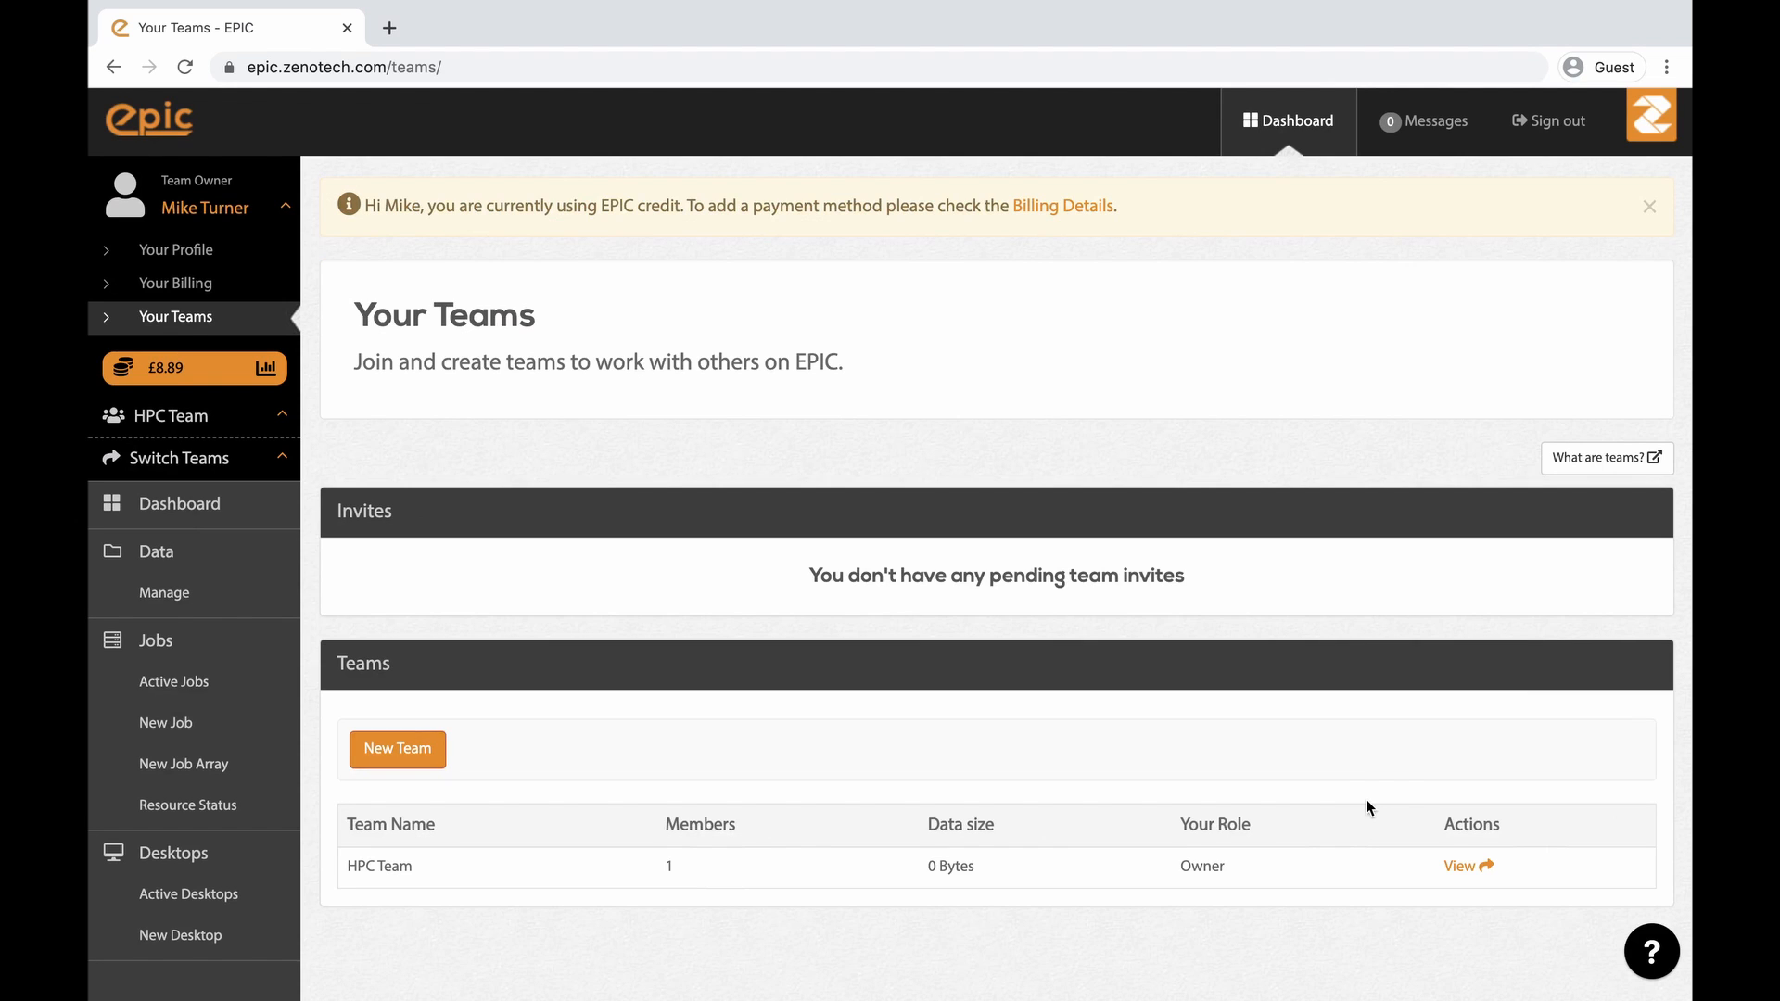
{"action": "left_click", "coordinate": [167, 598]}
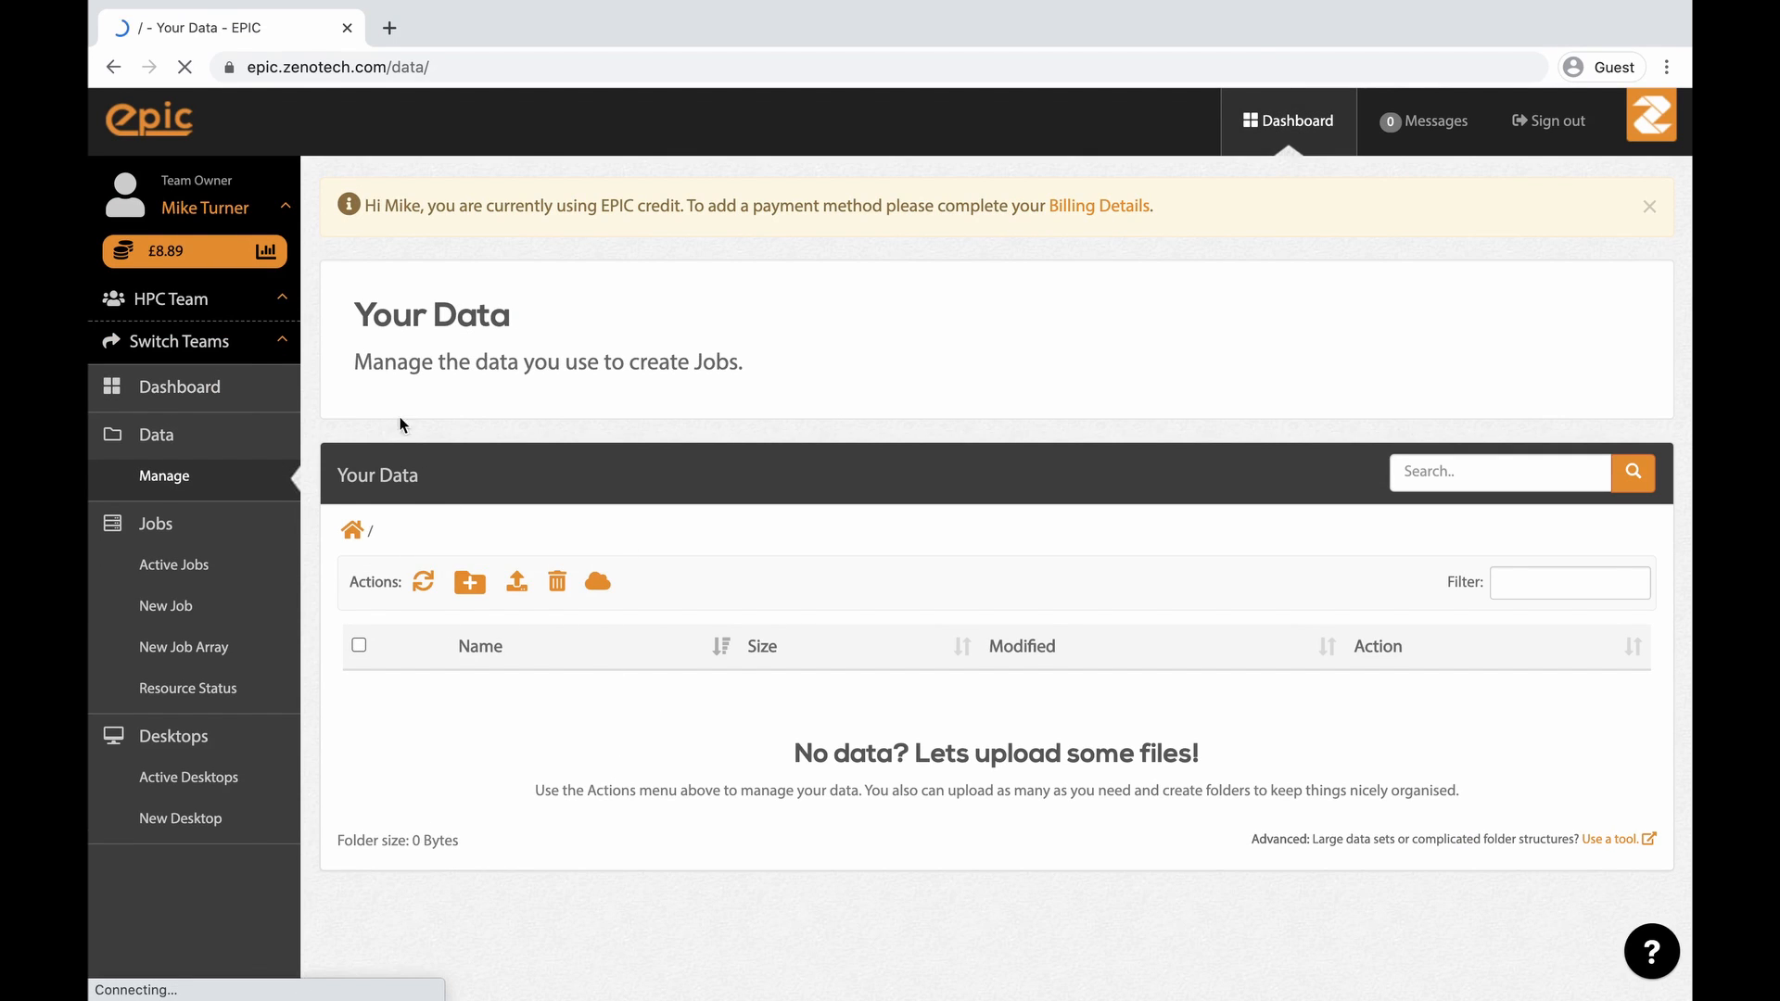
- Switch back to your own account and open its foam data folder
{"action": "left_click", "coordinate": [242, 352]}
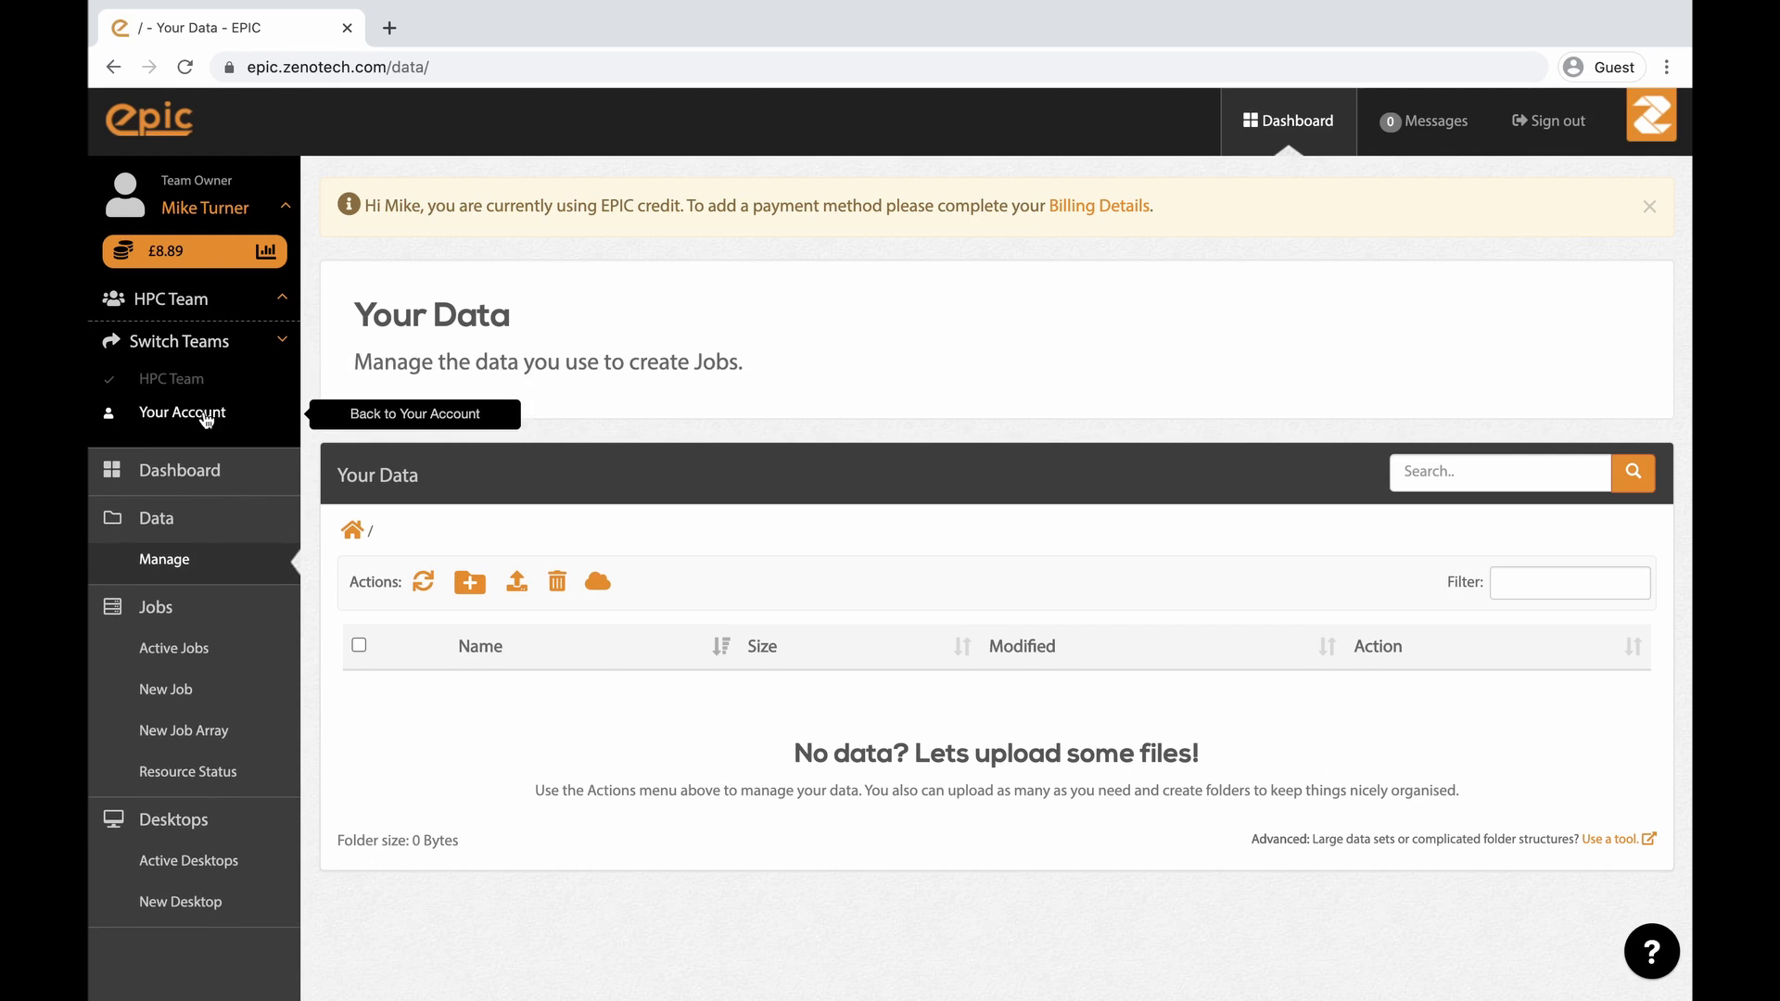
{"action": "left_click", "coordinate": [208, 413]}
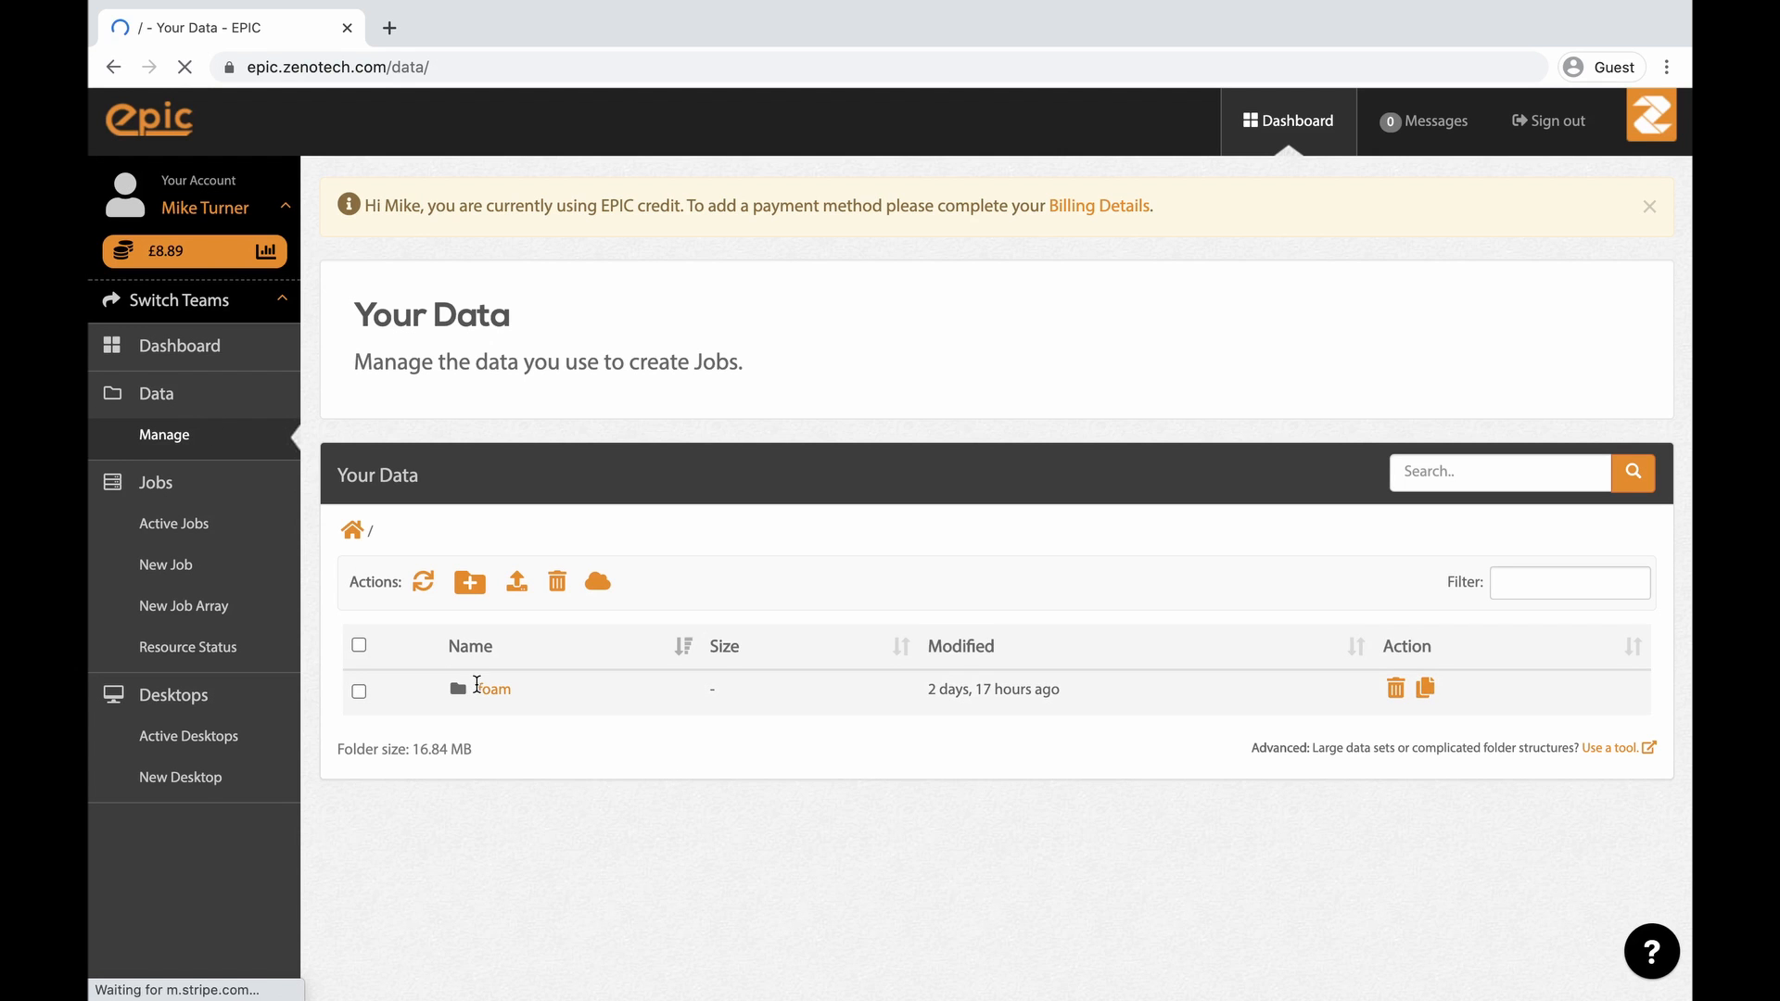
{"action": "left_click", "coordinate": [484, 691]}
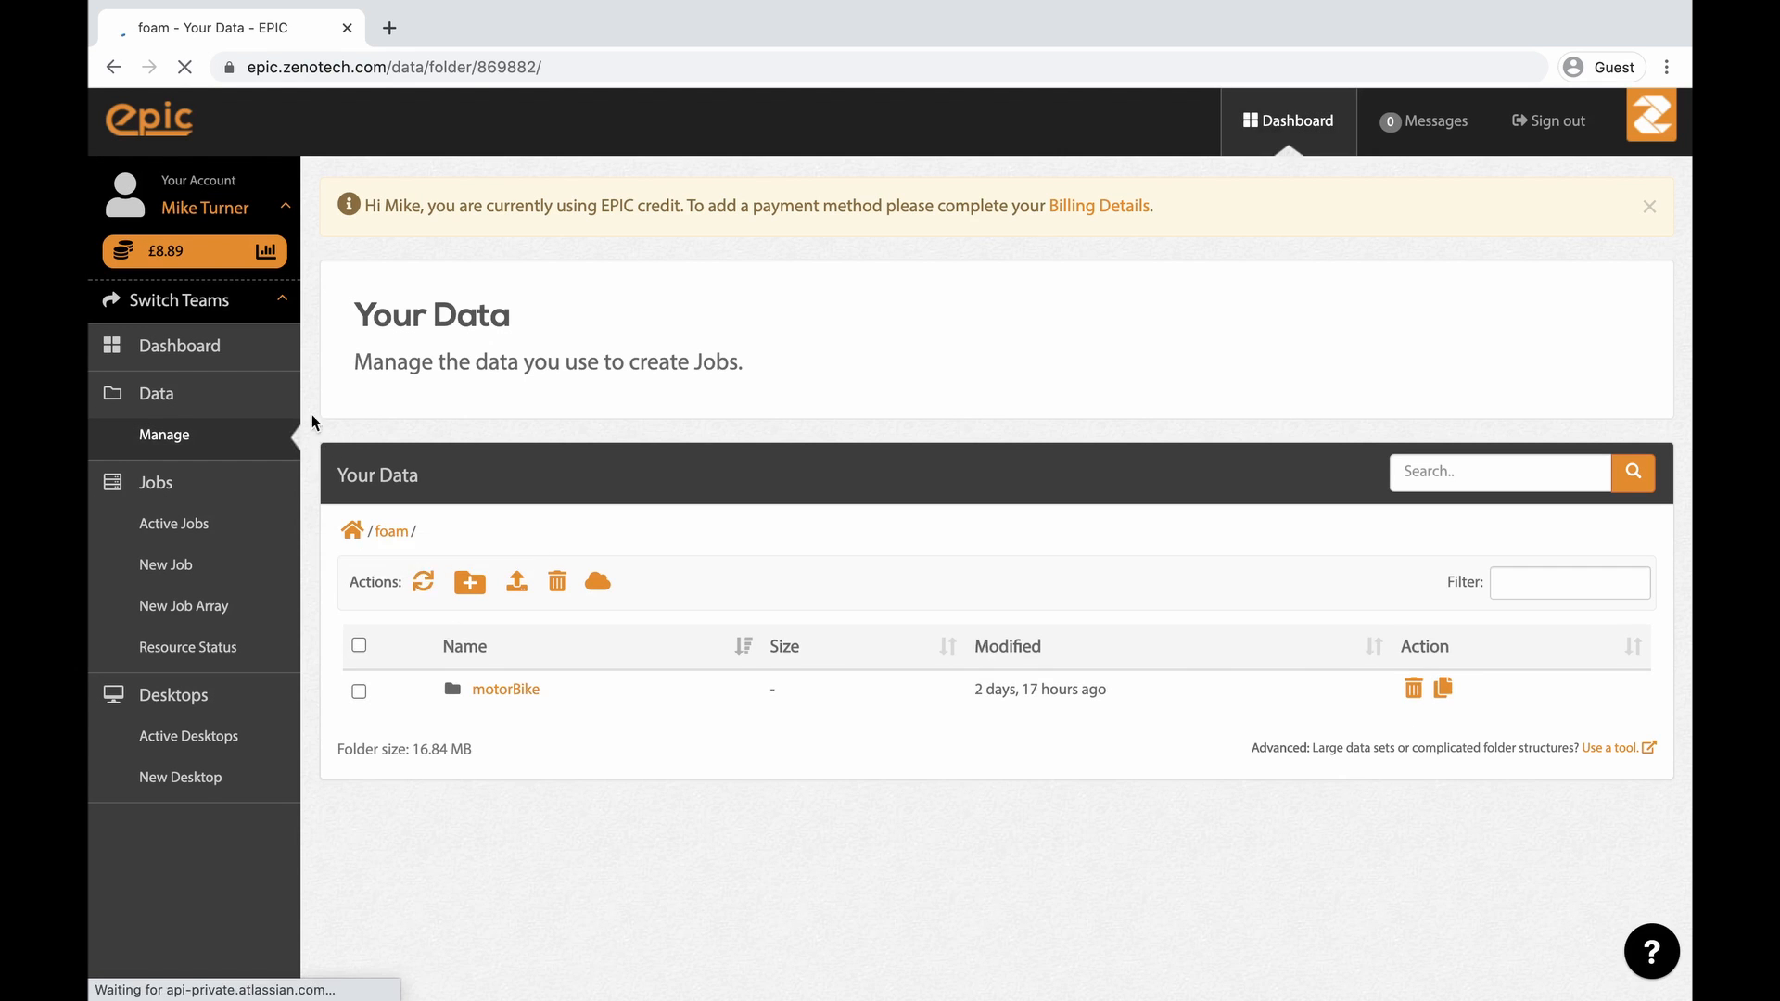
- Switch to HPC Team and create a folder named team data in its data area, then return to the data root
{"action": "left_click", "coordinate": [244, 312]}
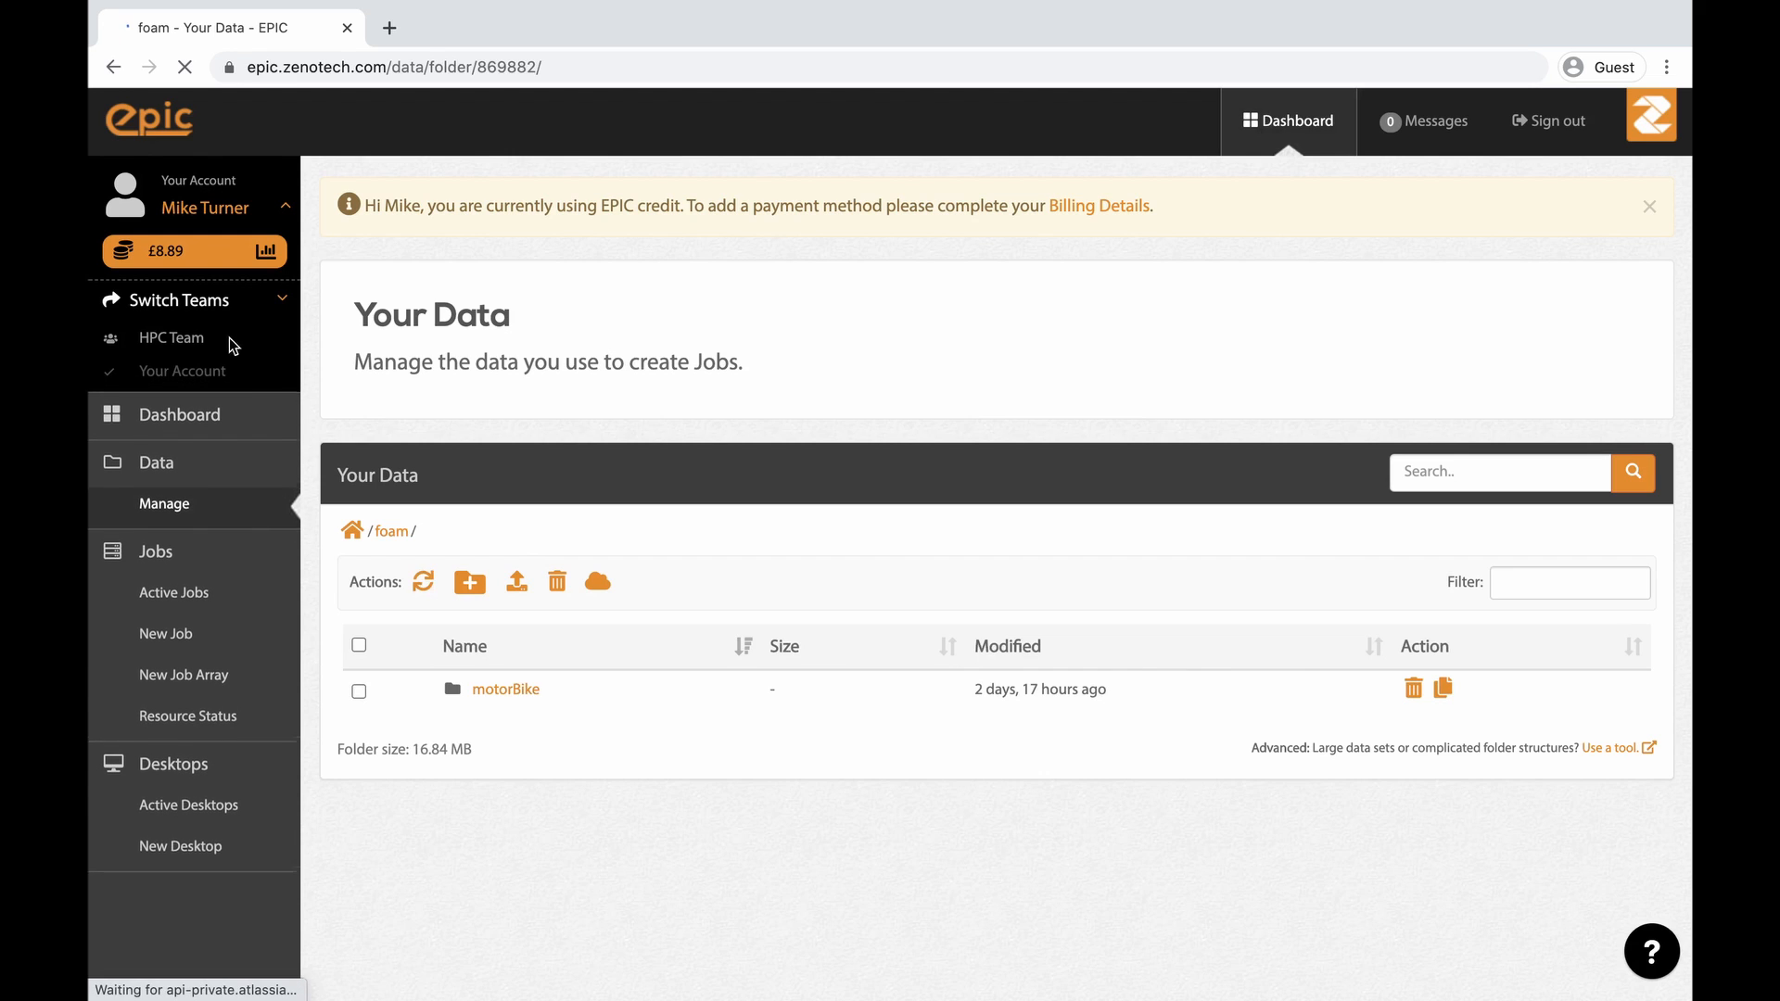
{"action": "left_click", "coordinate": [190, 343]}
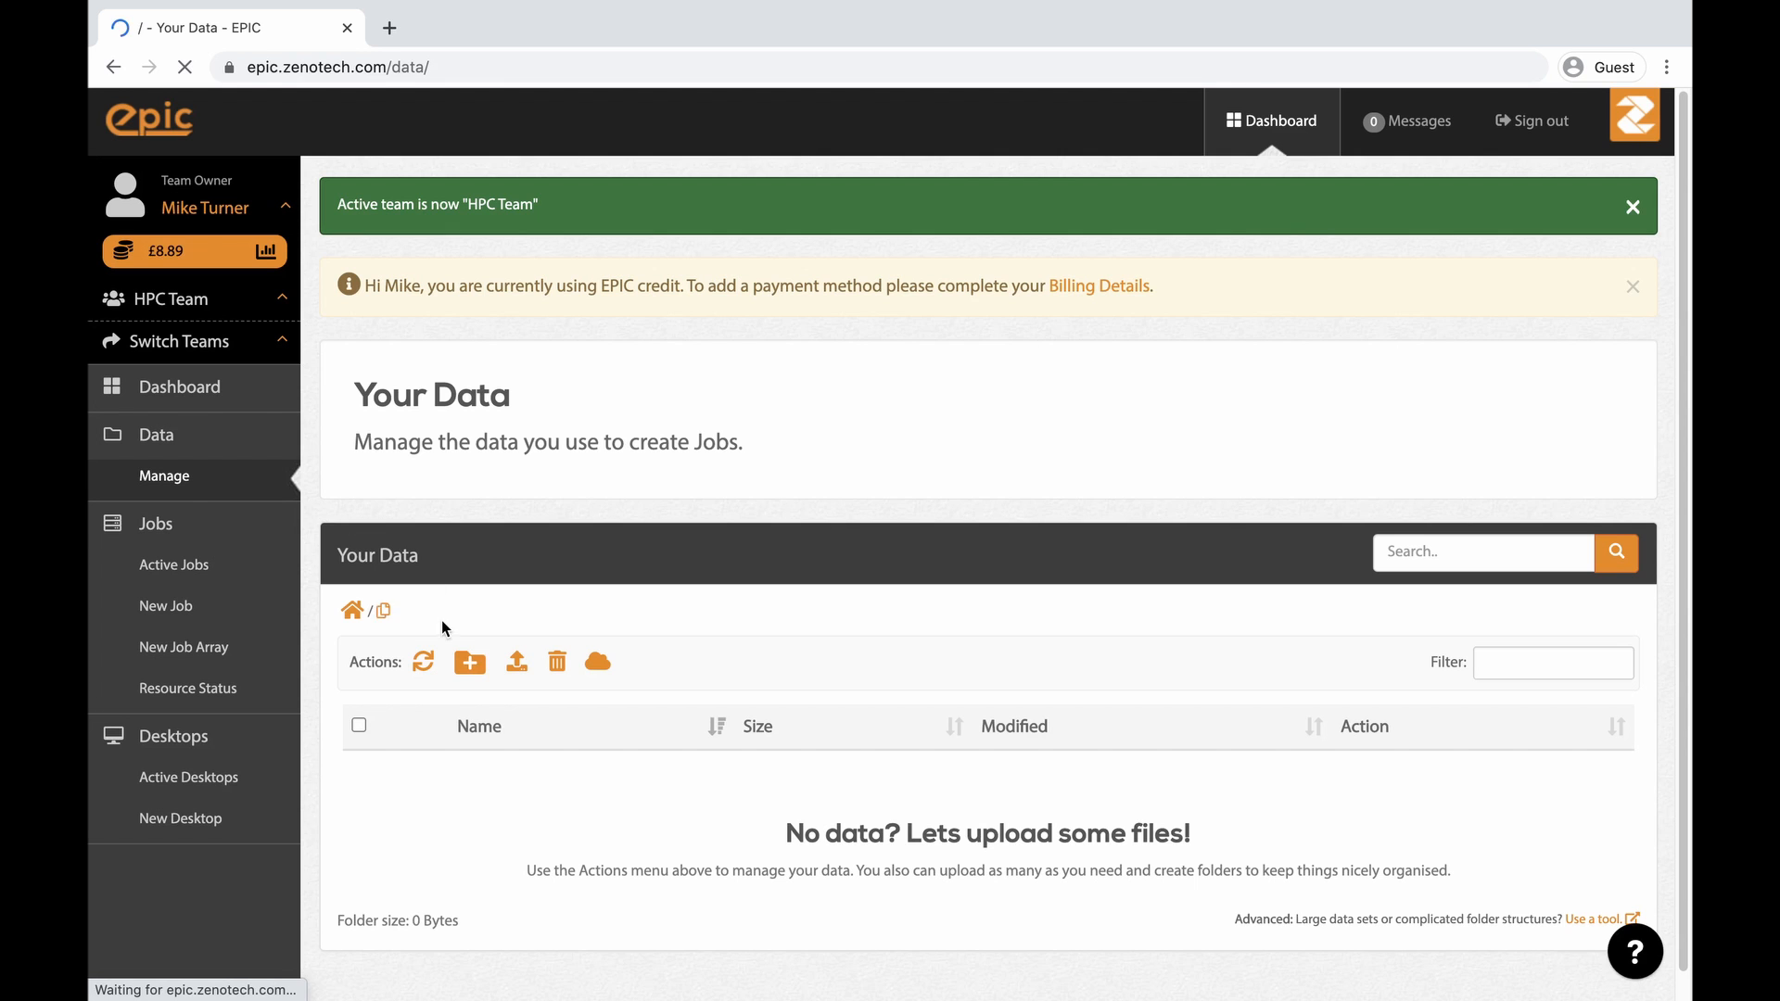
{"action": "left_click", "coordinate": [469, 670]}
{"action": "type", "text": "t"}
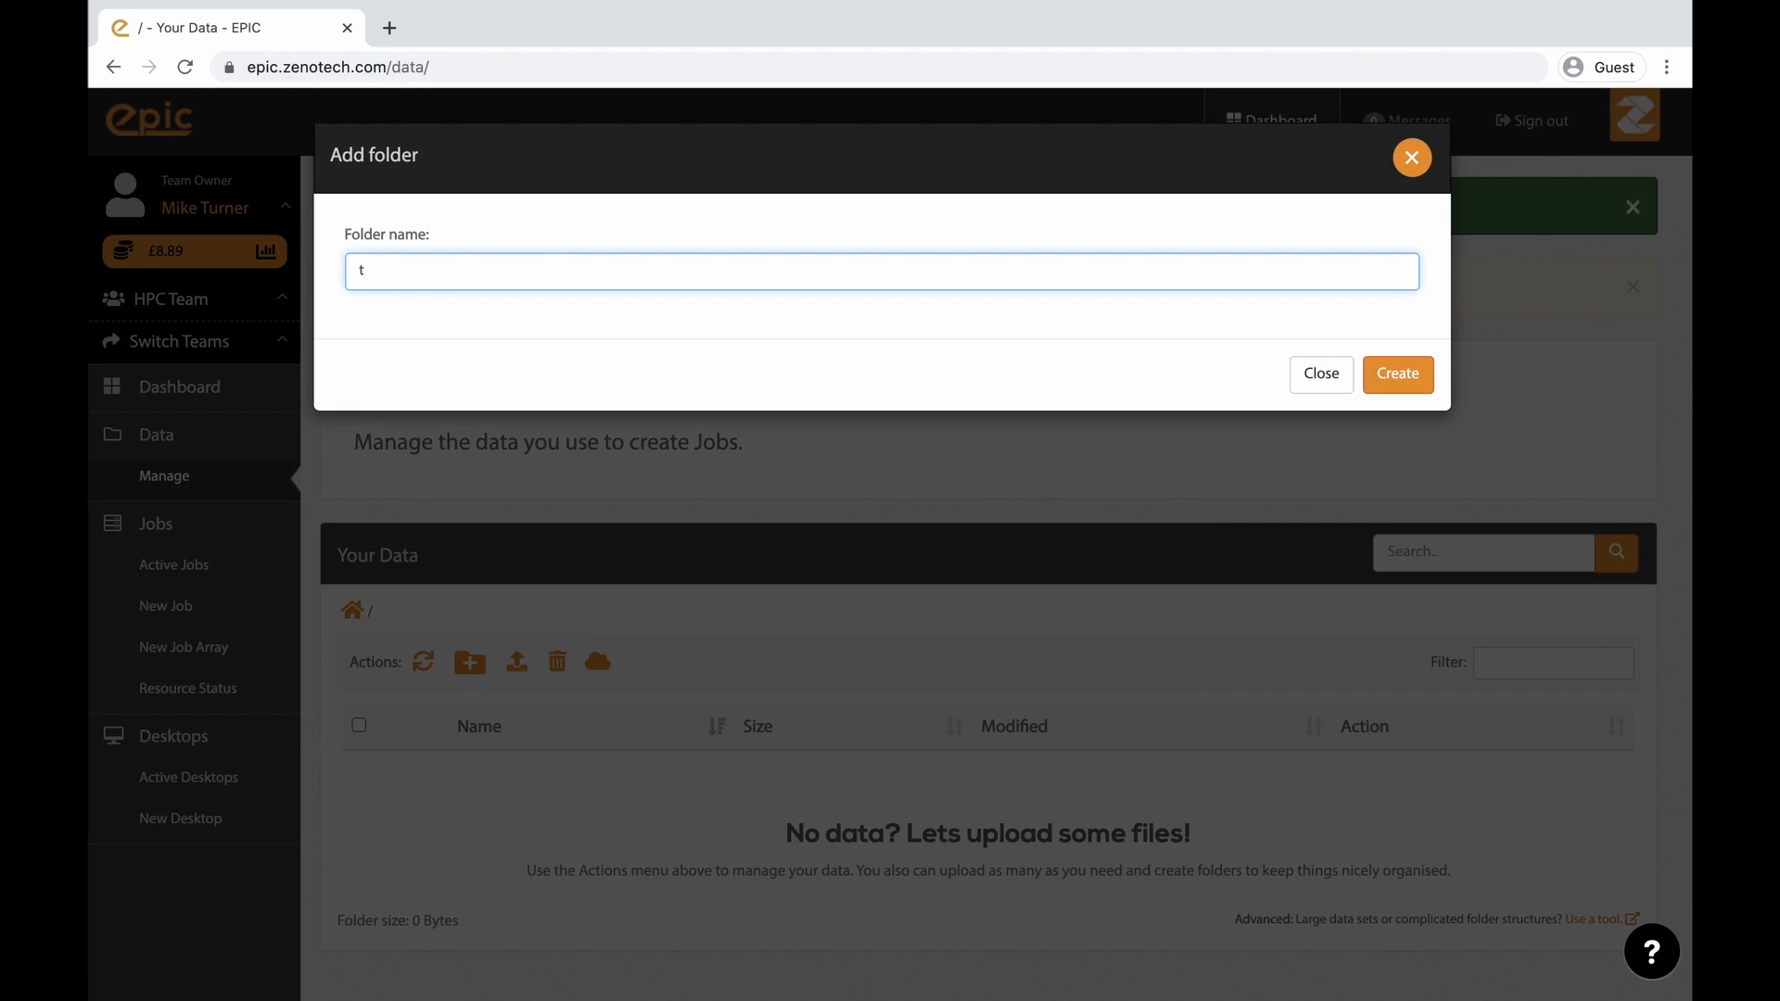
{"action": "type", "text": "eam data"}
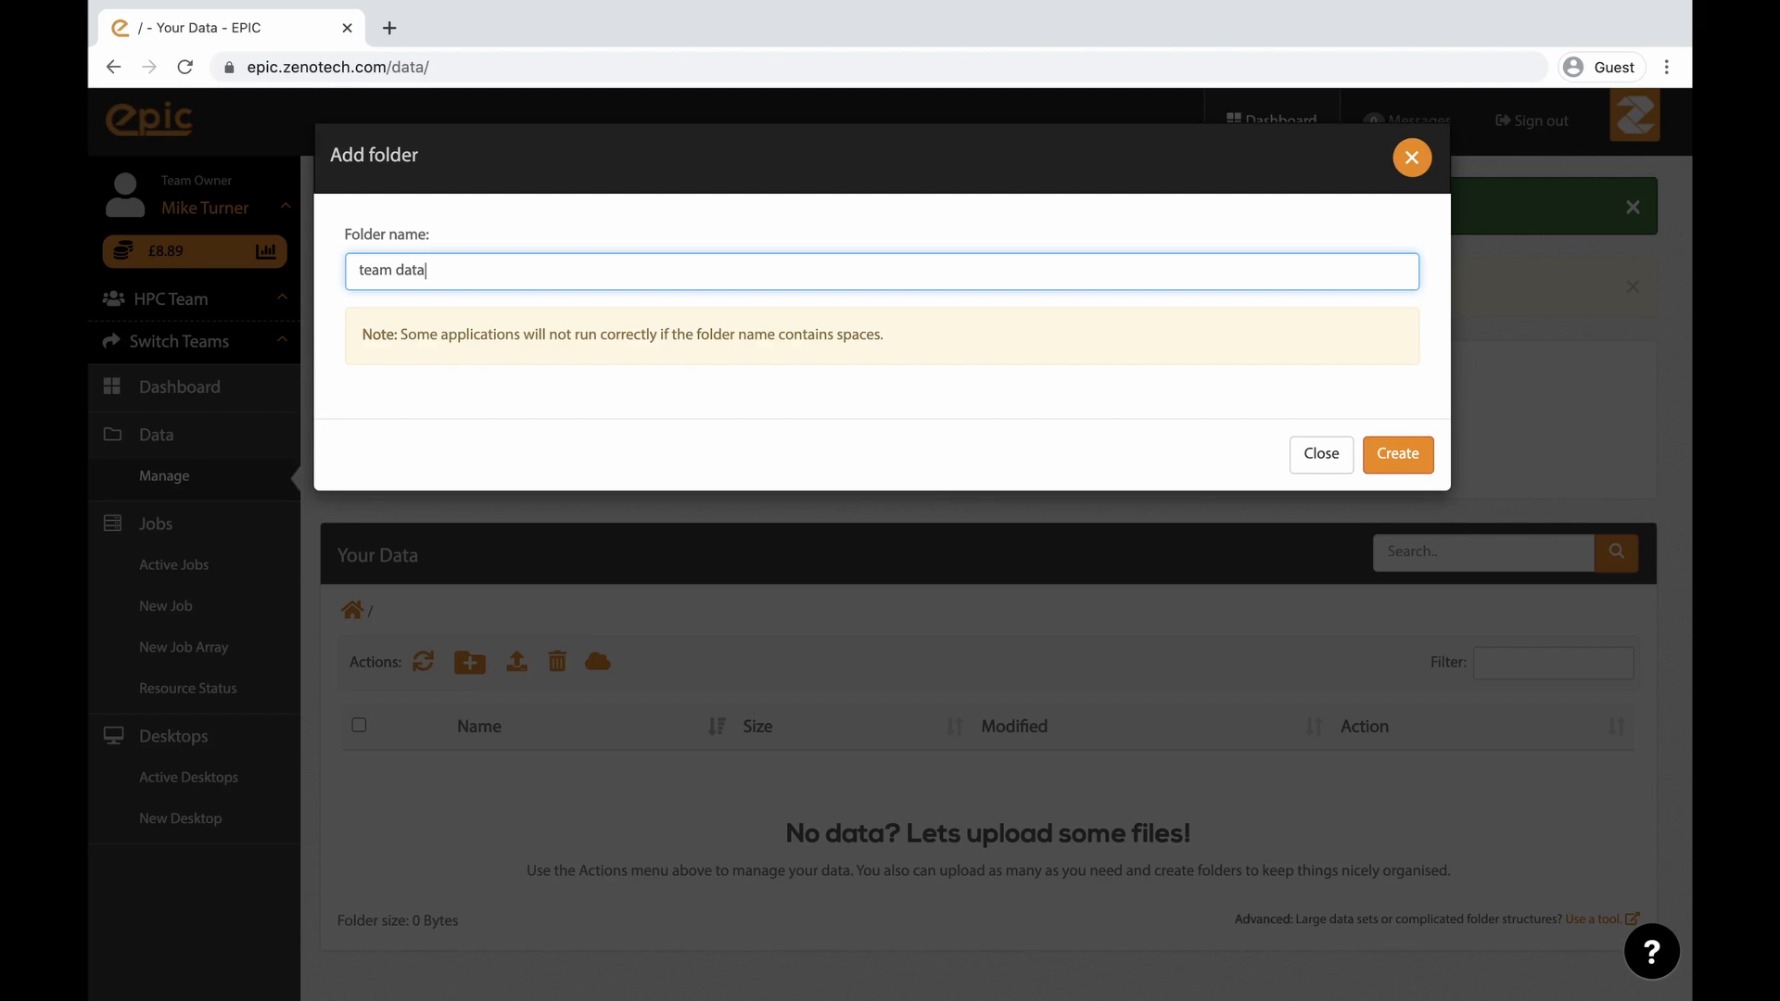
{"action": "key", "text": "Return"}
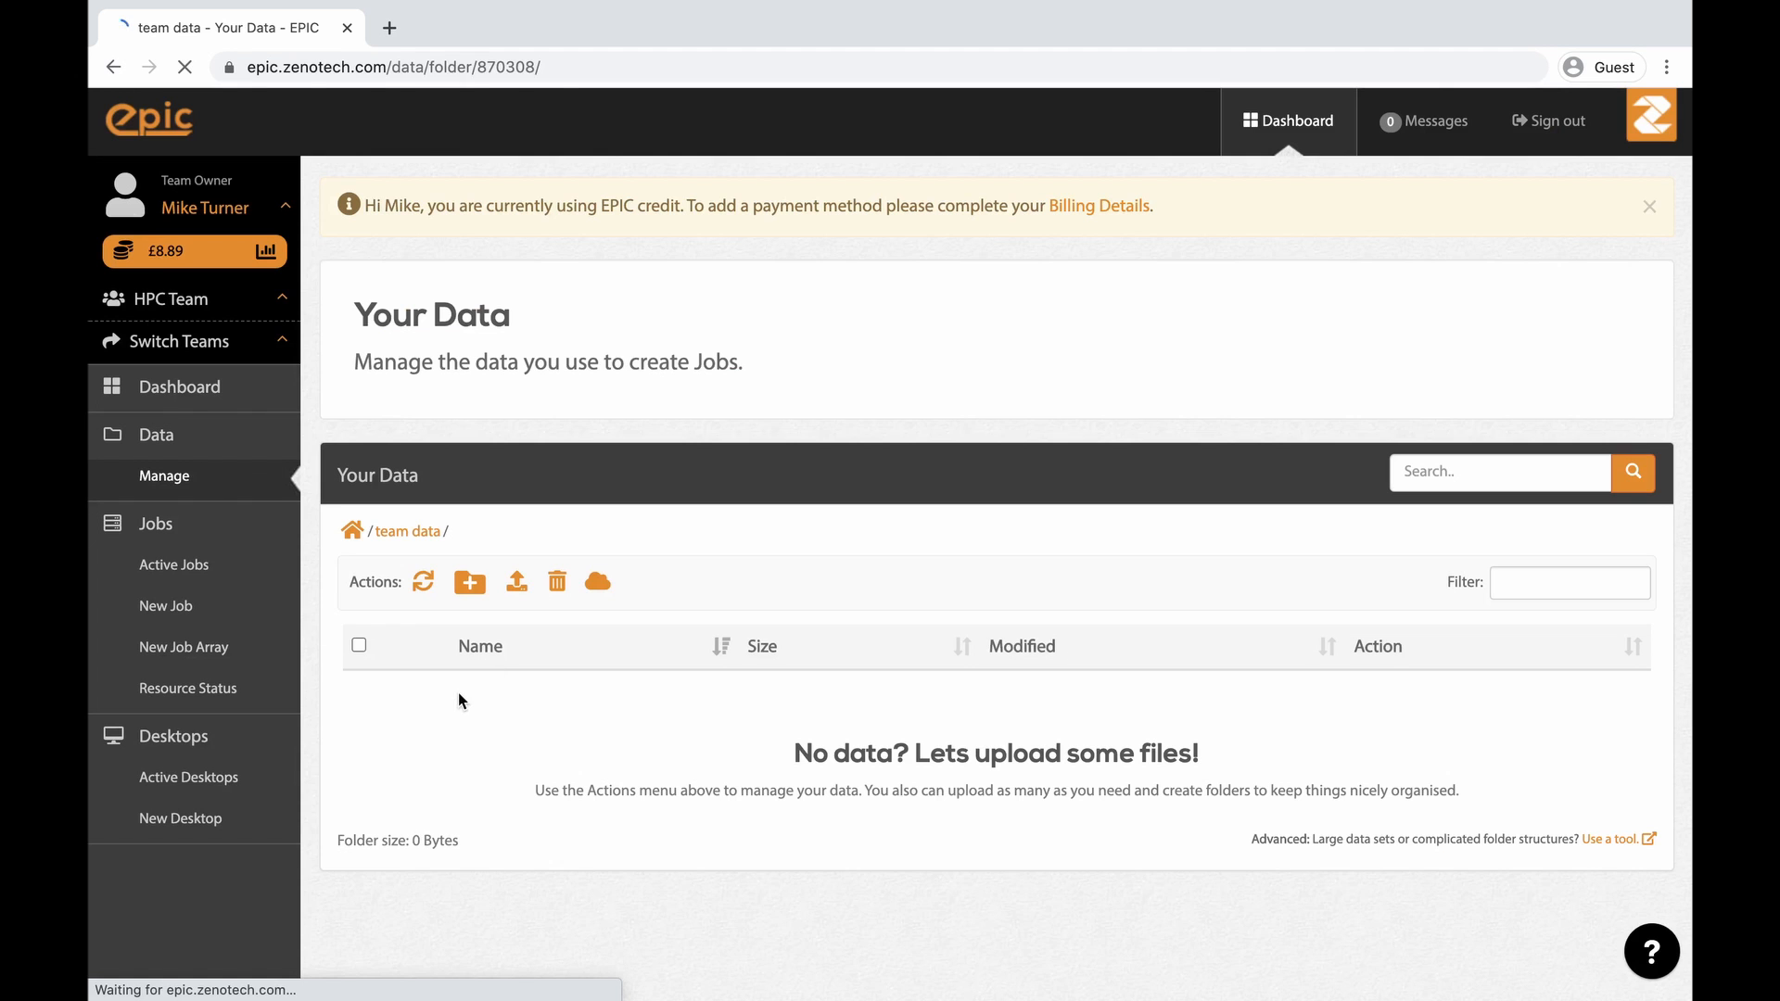
{"action": "left_click", "coordinate": [352, 531]}
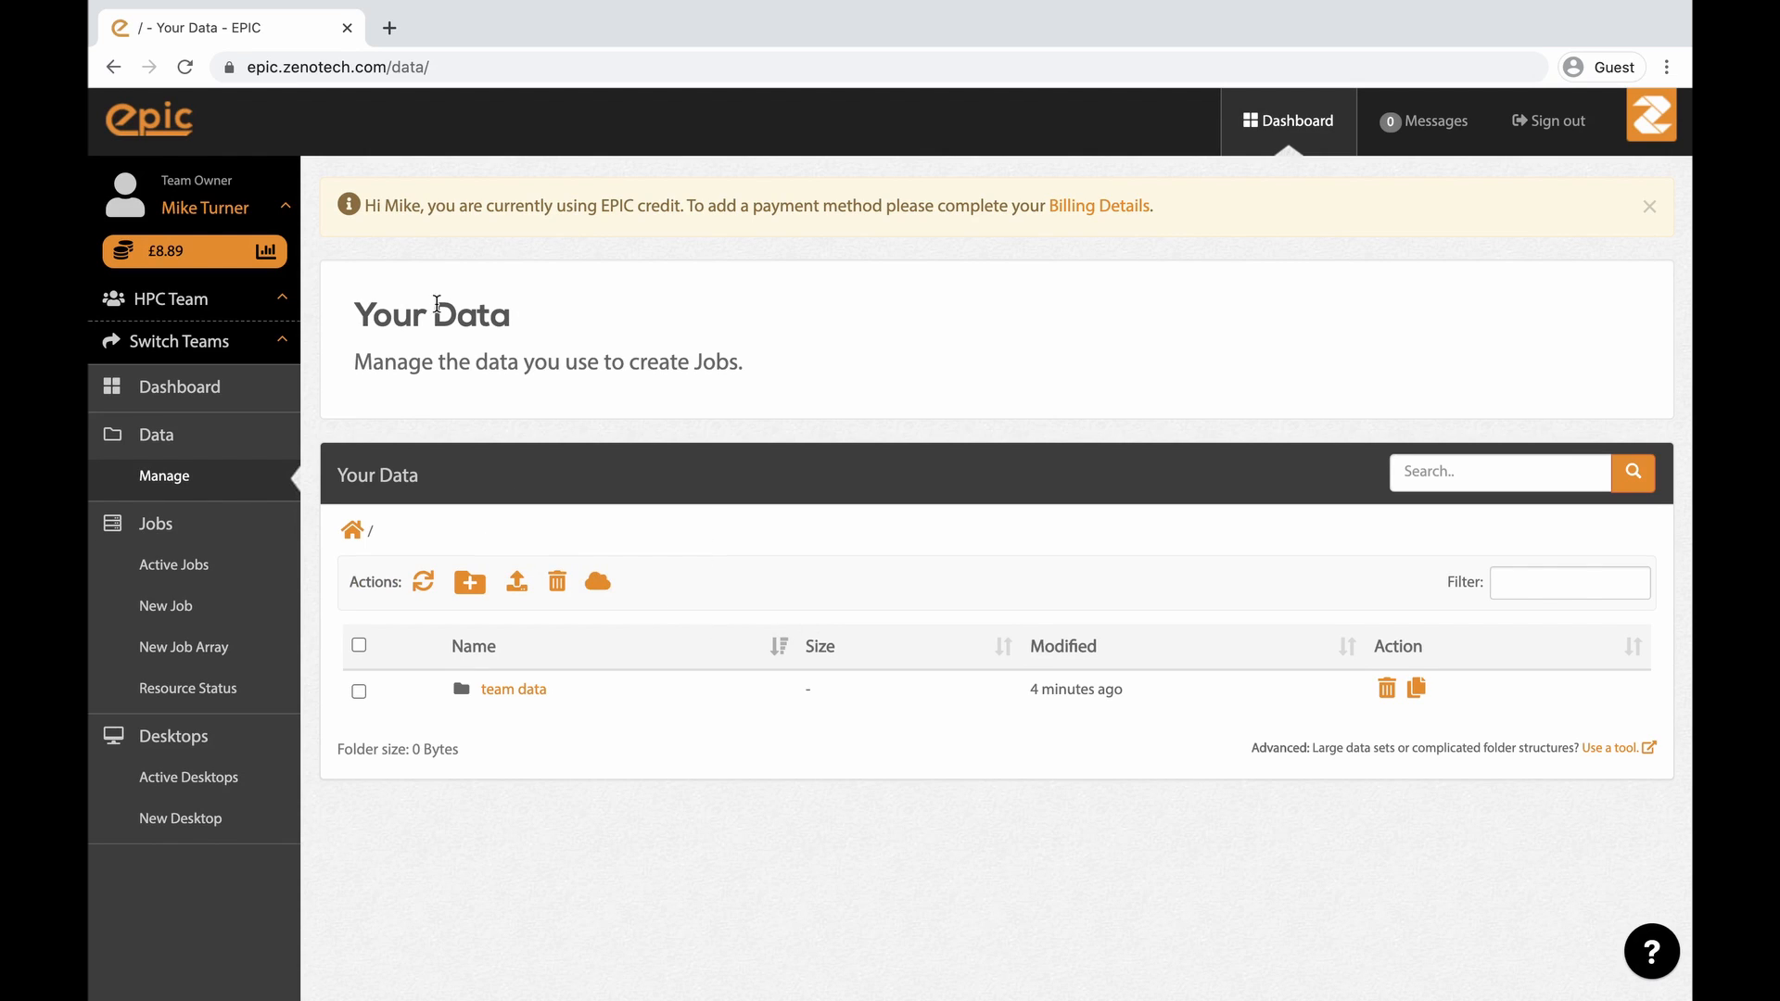
- Open the HPC Team management page and open the invite members dialog, cancelling without sending invites
{"action": "left_click", "coordinate": [185, 299]}
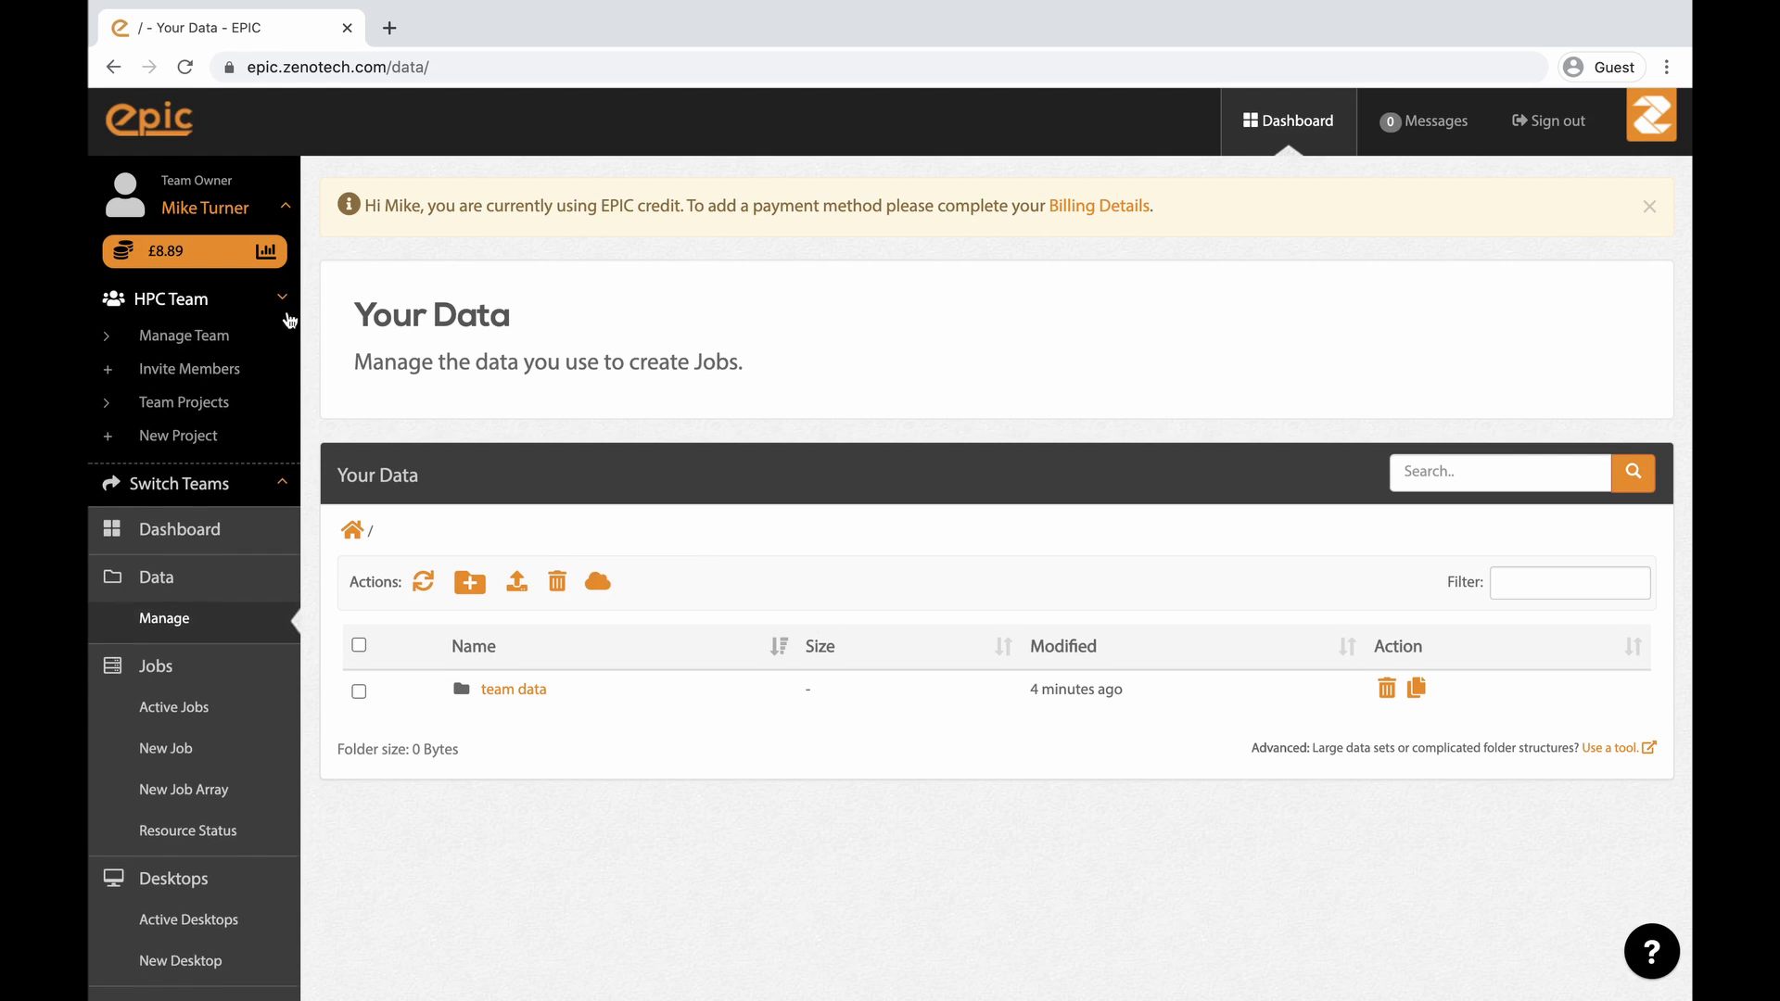
{"action": "left_click", "coordinate": [206, 343]}
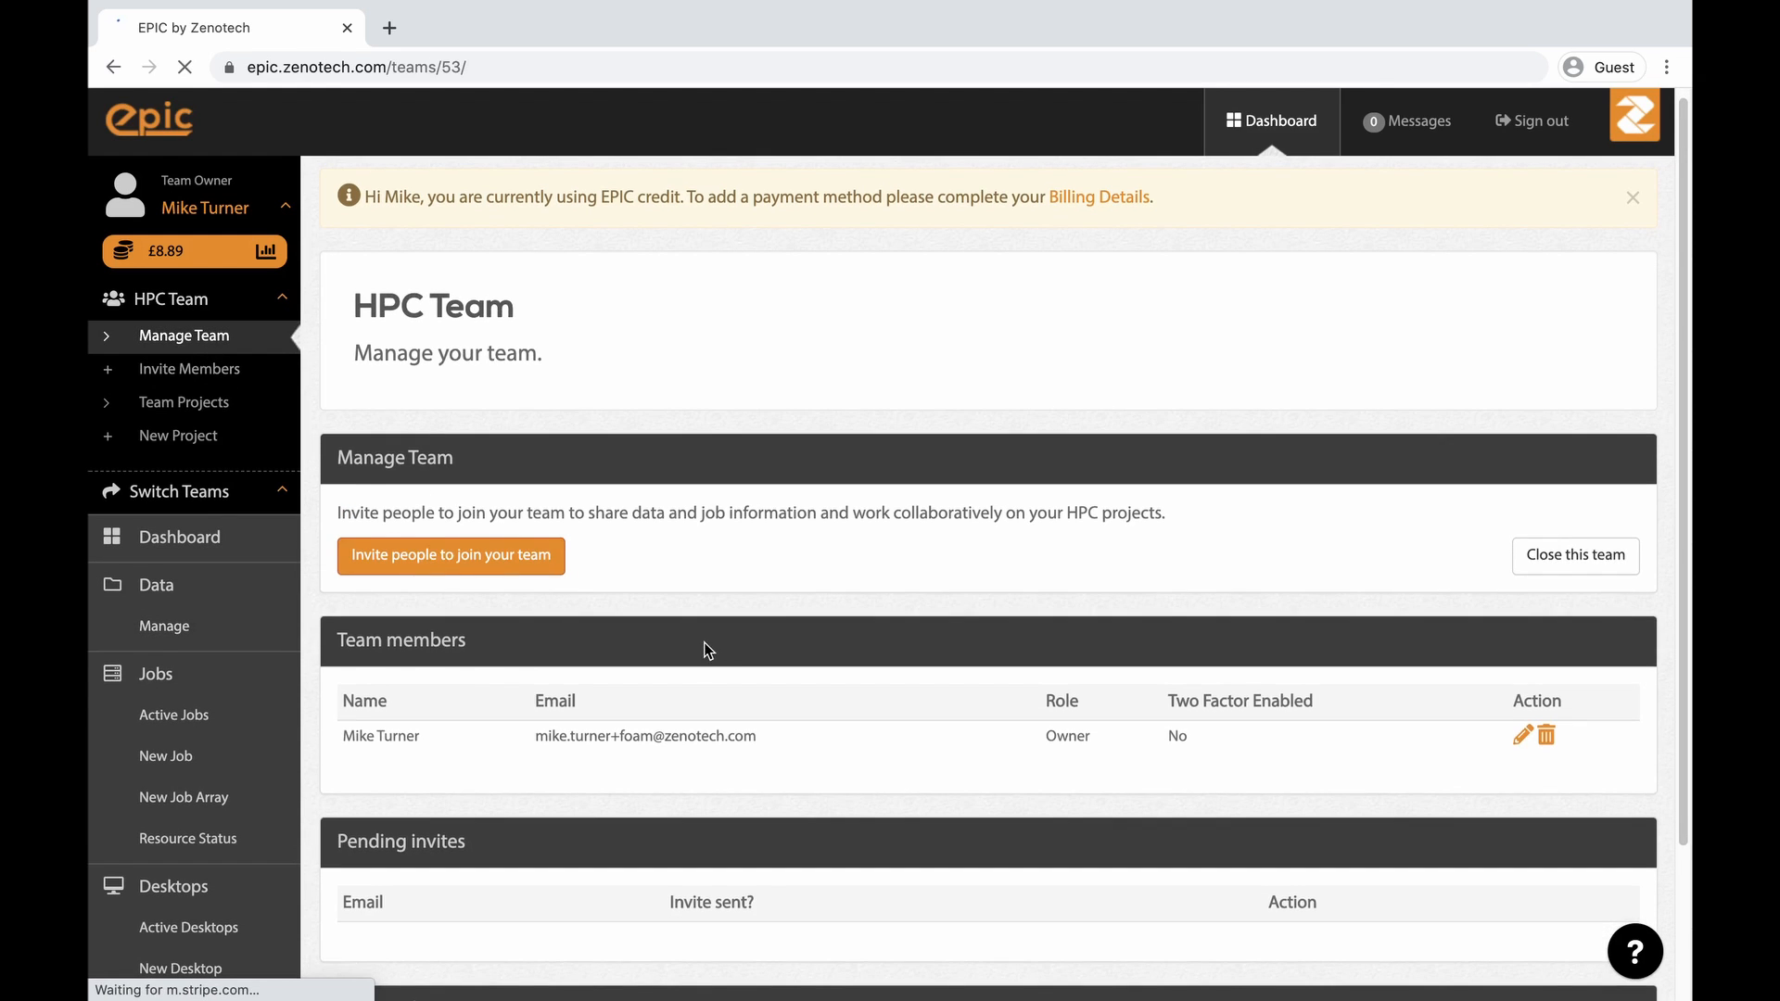
{"action": "scroll", "coordinate": [701, 654], "scroll_direction": "down", "scroll_amount": 1}
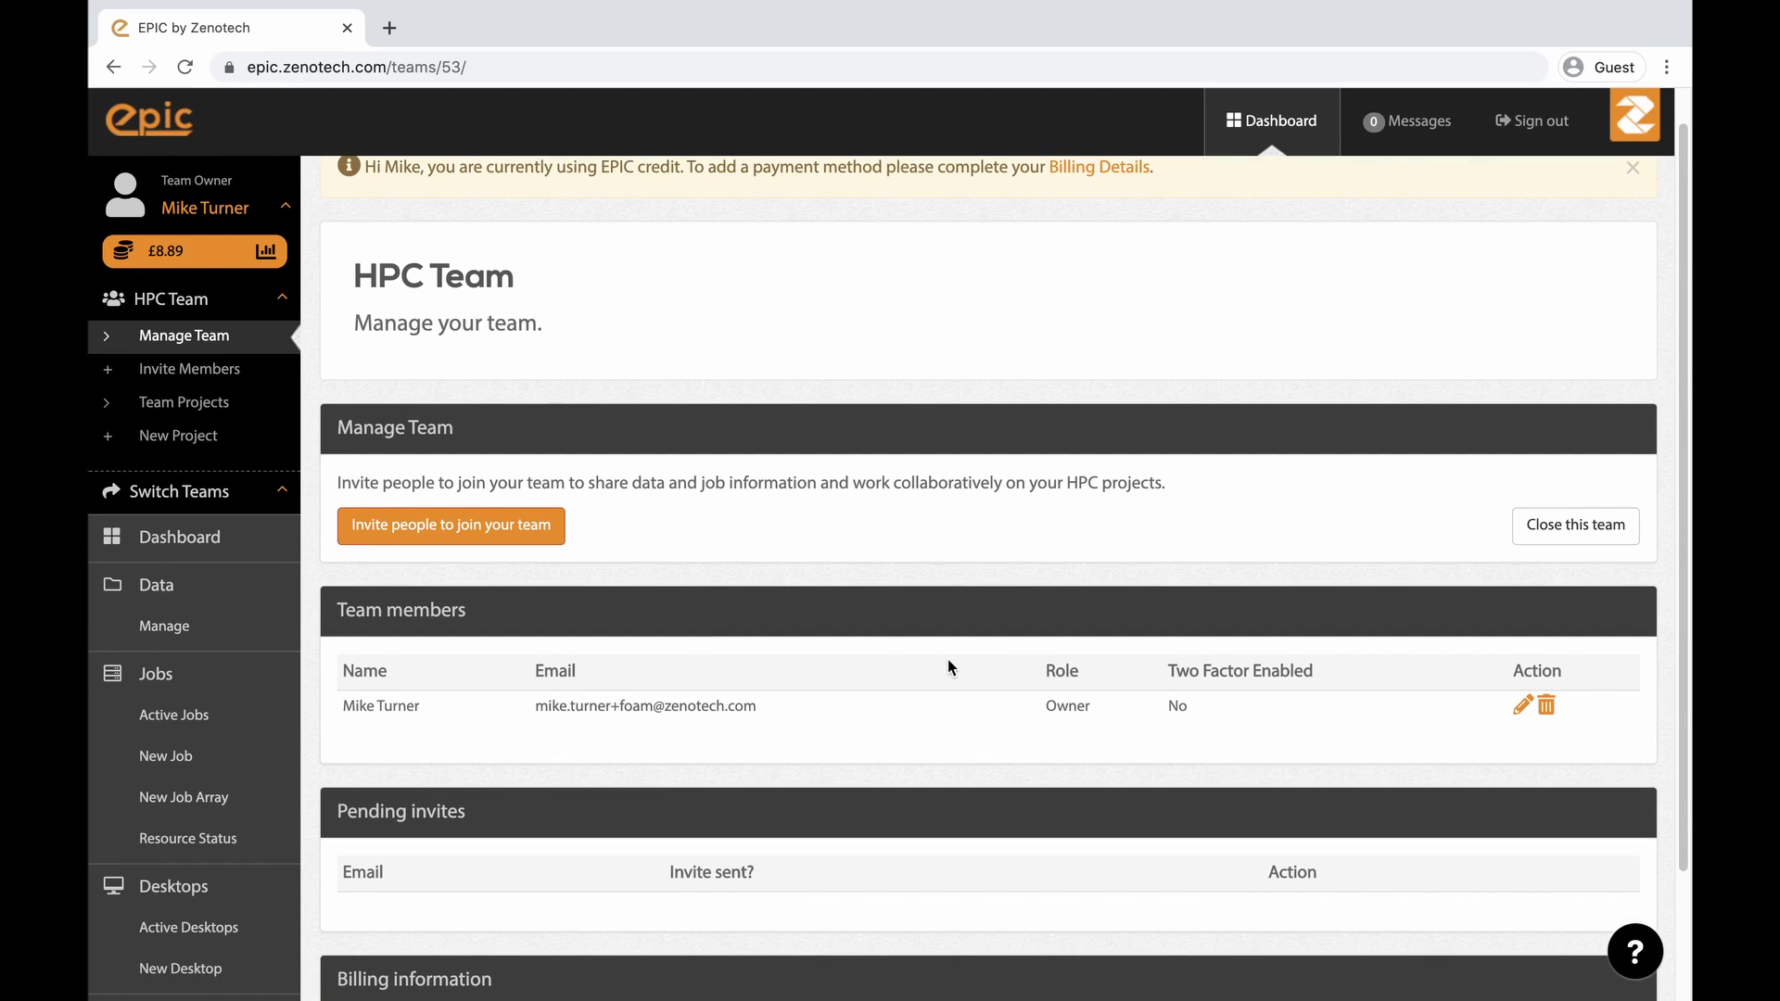
{"action": "scroll", "coordinate": [948, 659], "scroll_direction": "down", "scroll_amount": 1}
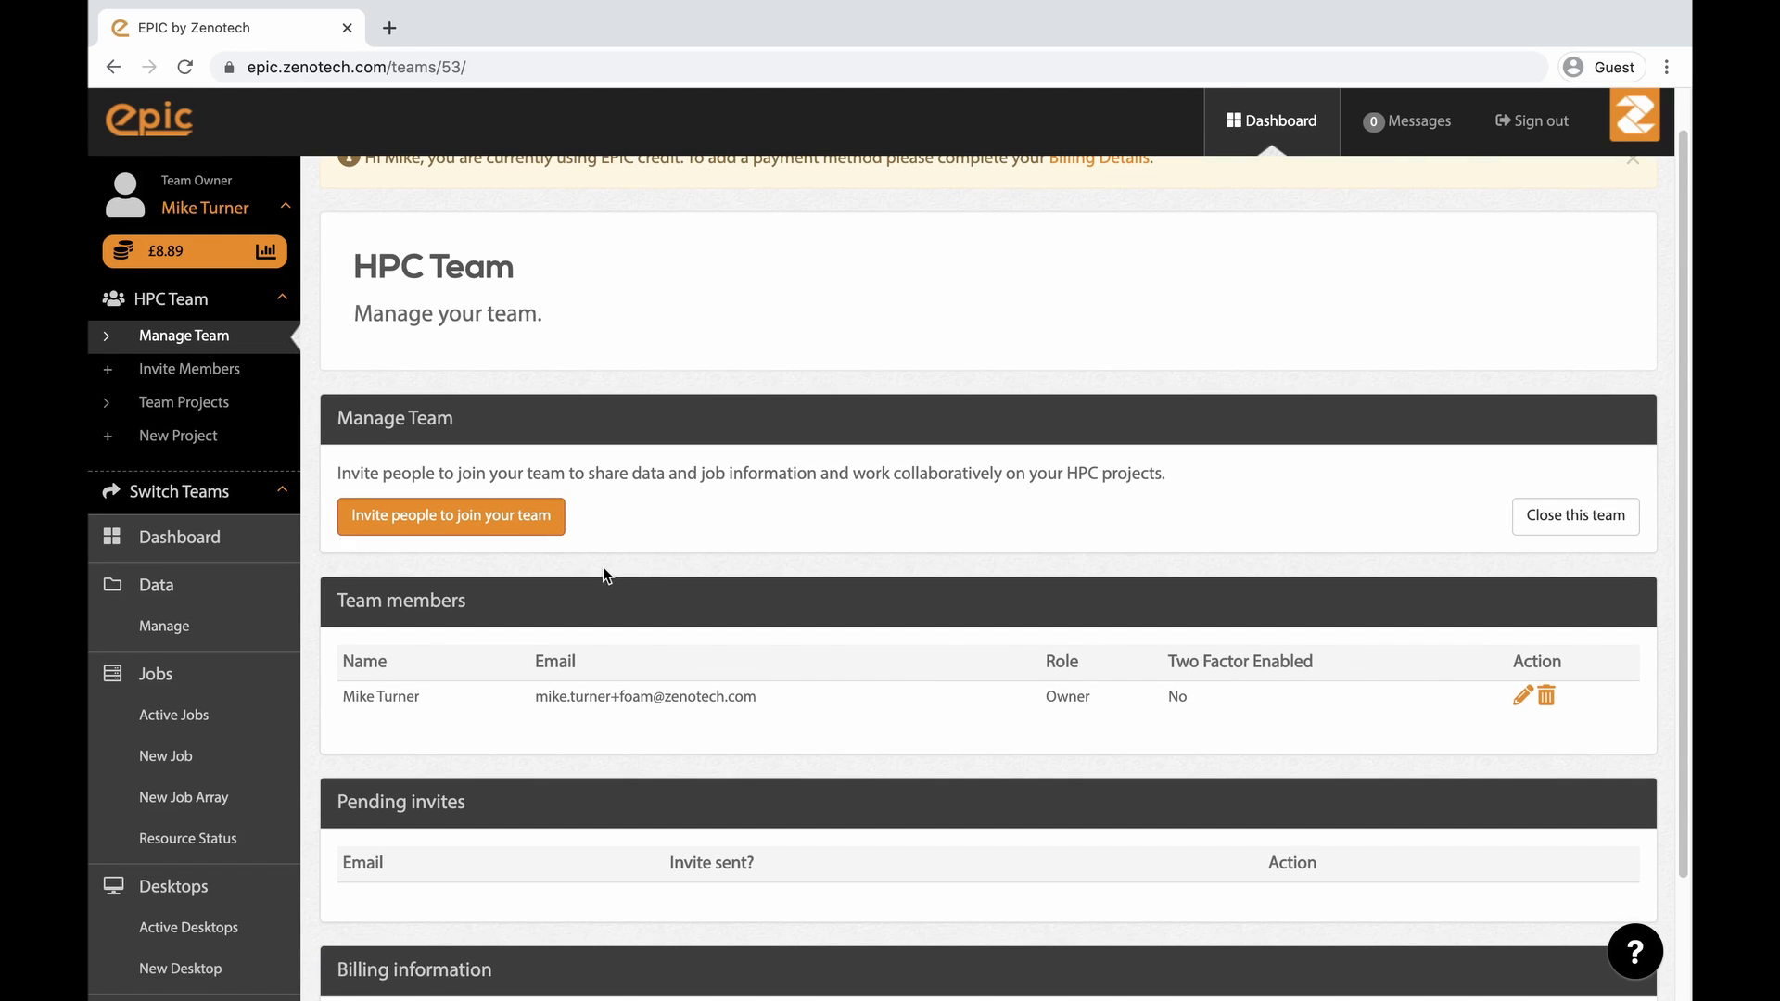
{"action": "left_click", "coordinate": [524, 528]}
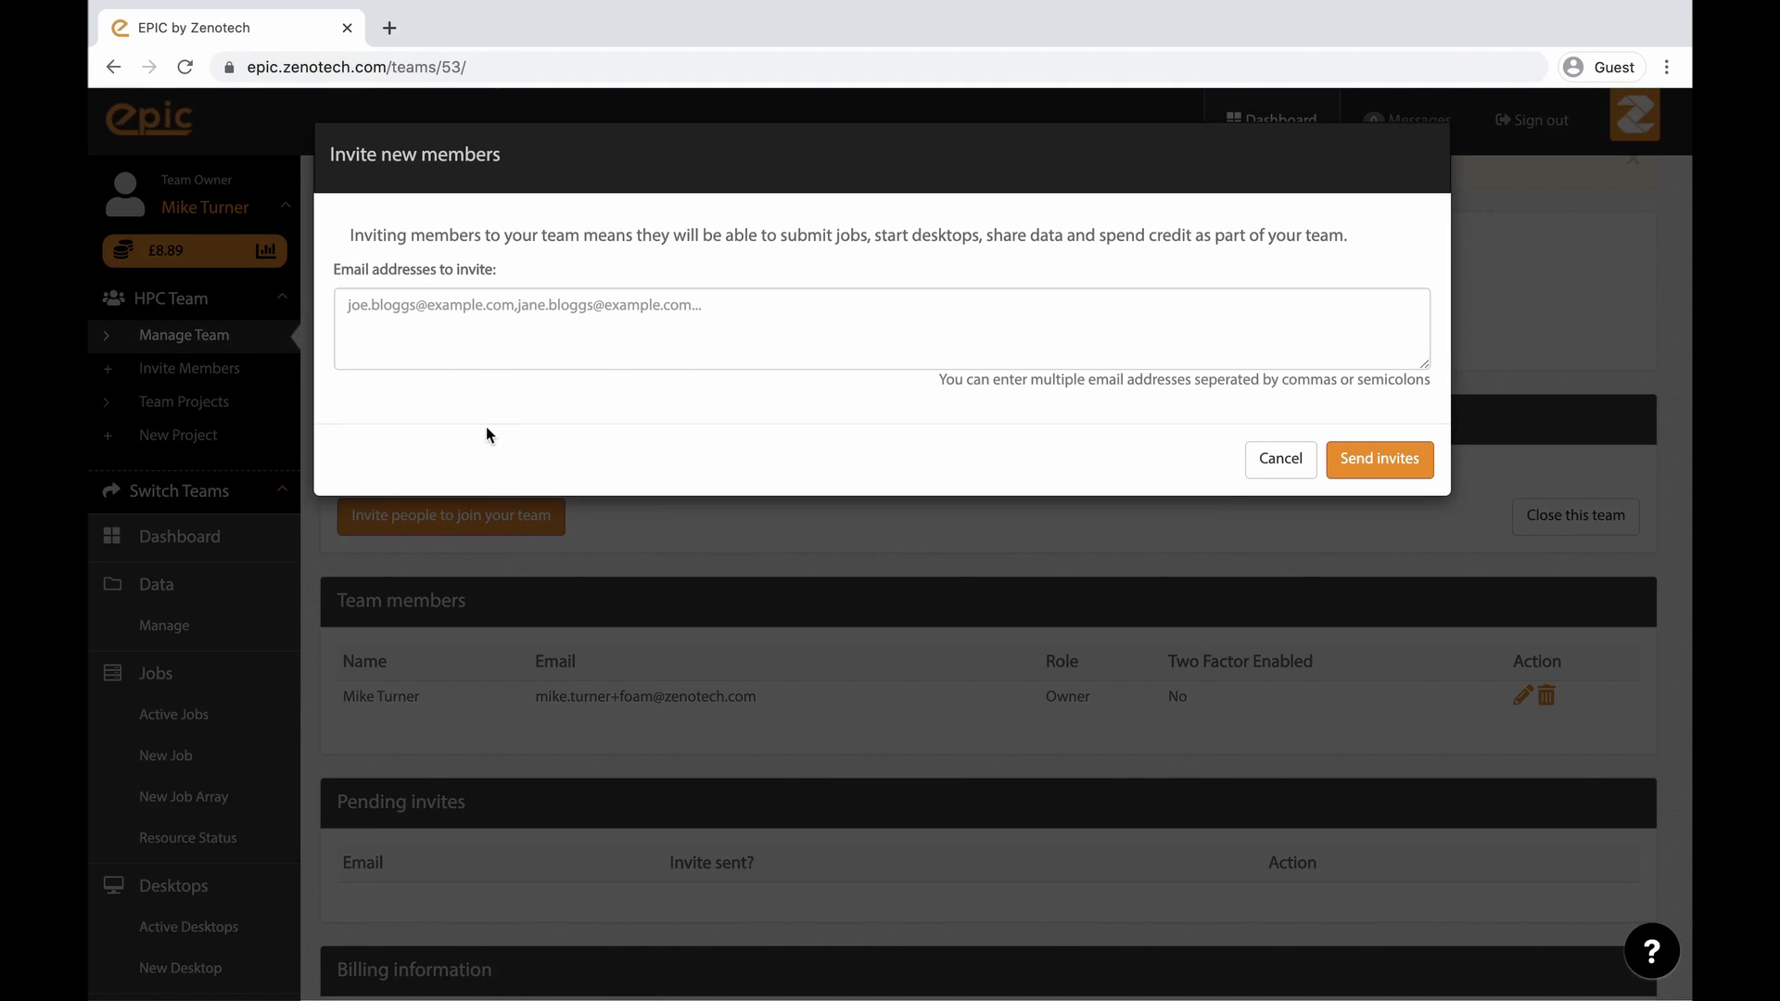
{"action": "left_click", "coordinate": [508, 361]}
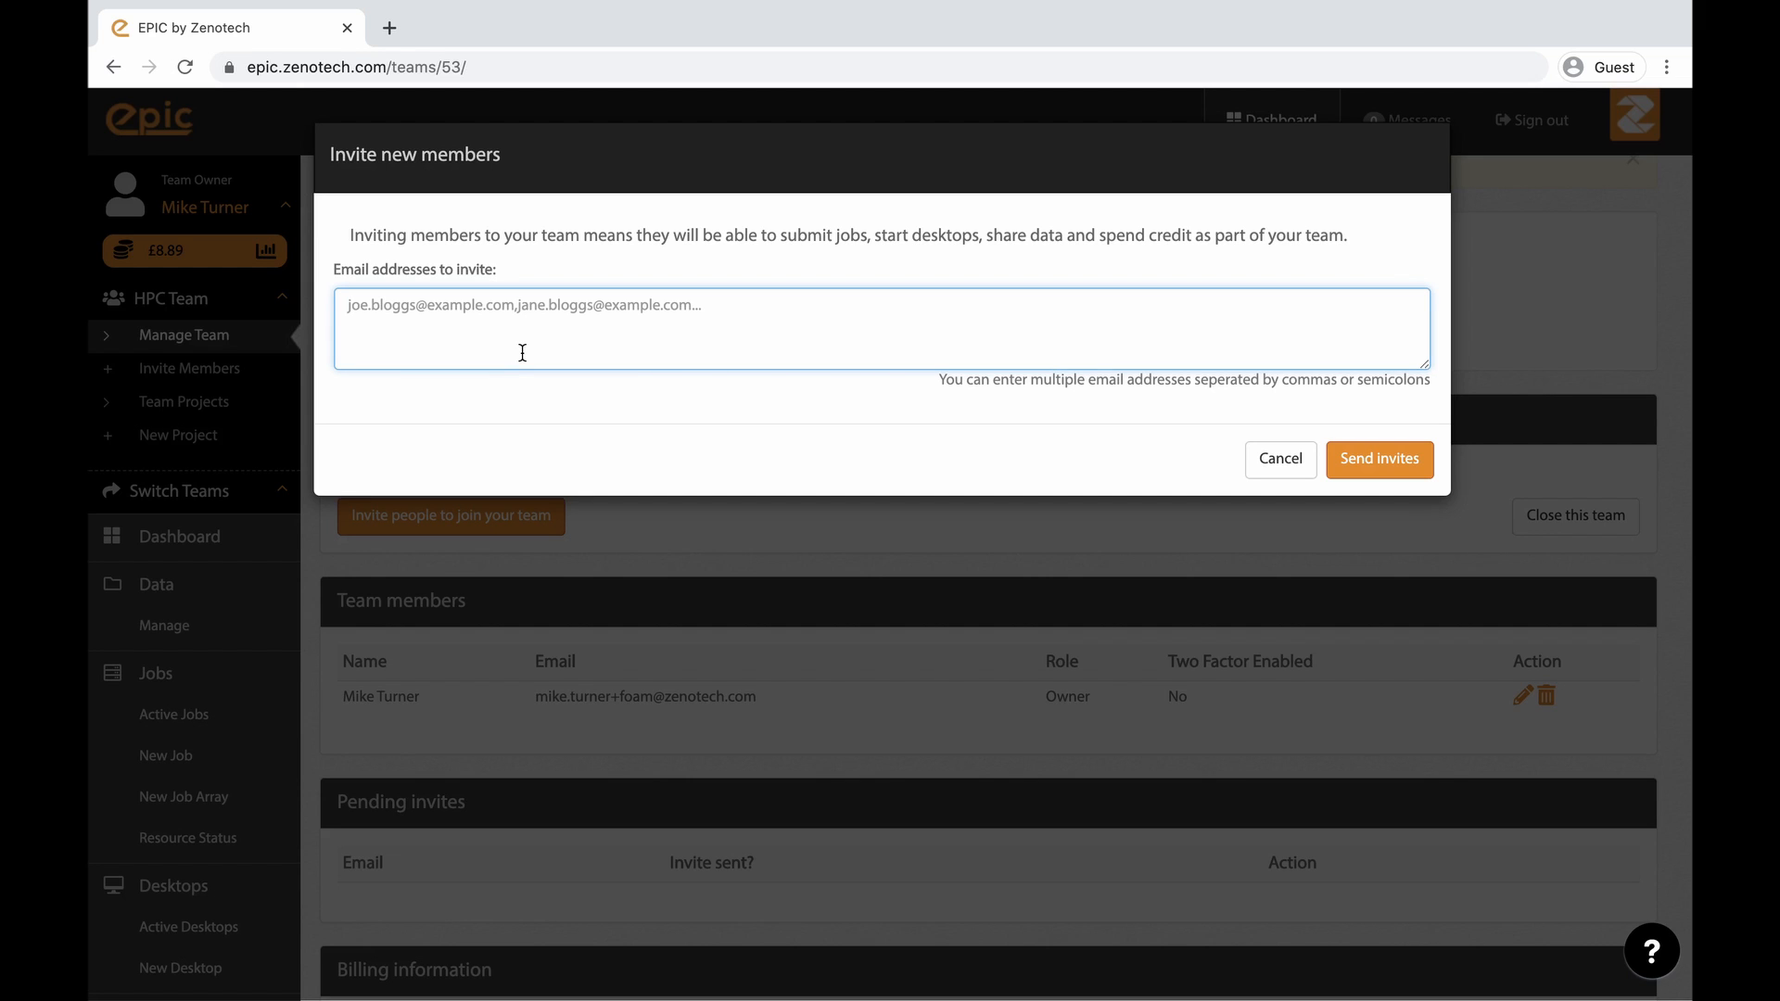
{"action": "left_click", "coordinate": [1280, 458]}
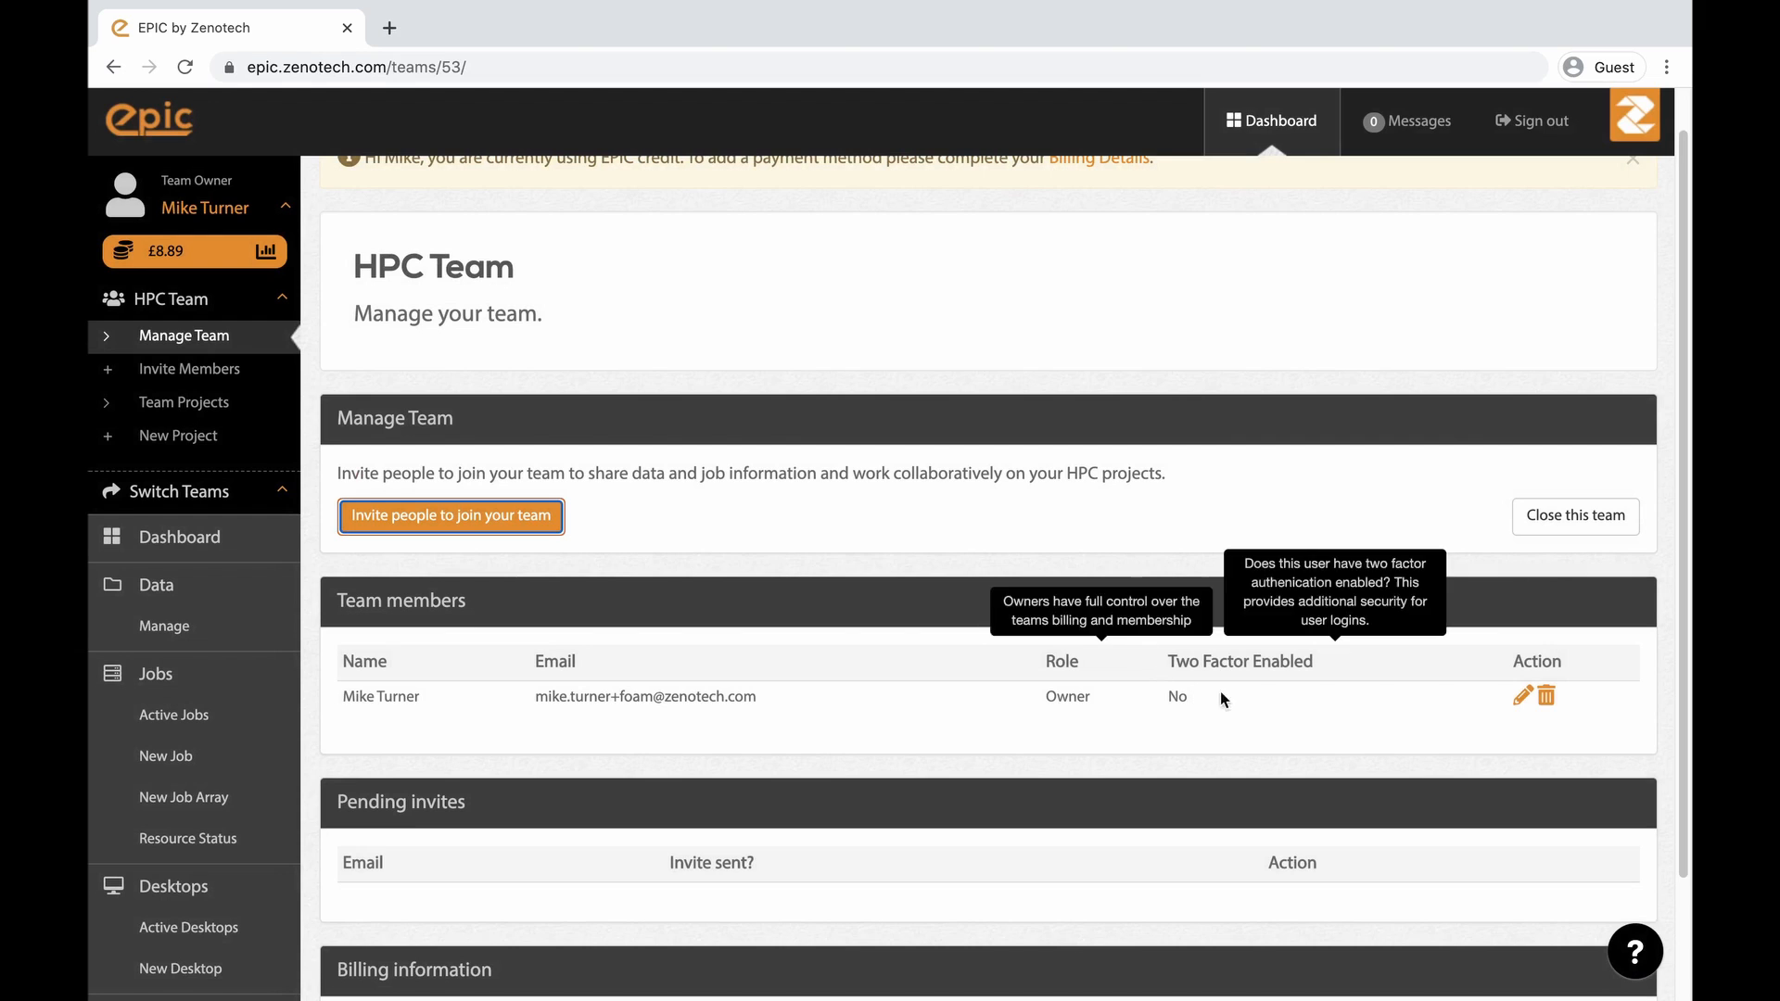
- Open the team owner's role settings and close them without changes
{"action": "left_click", "coordinate": [1523, 697]}
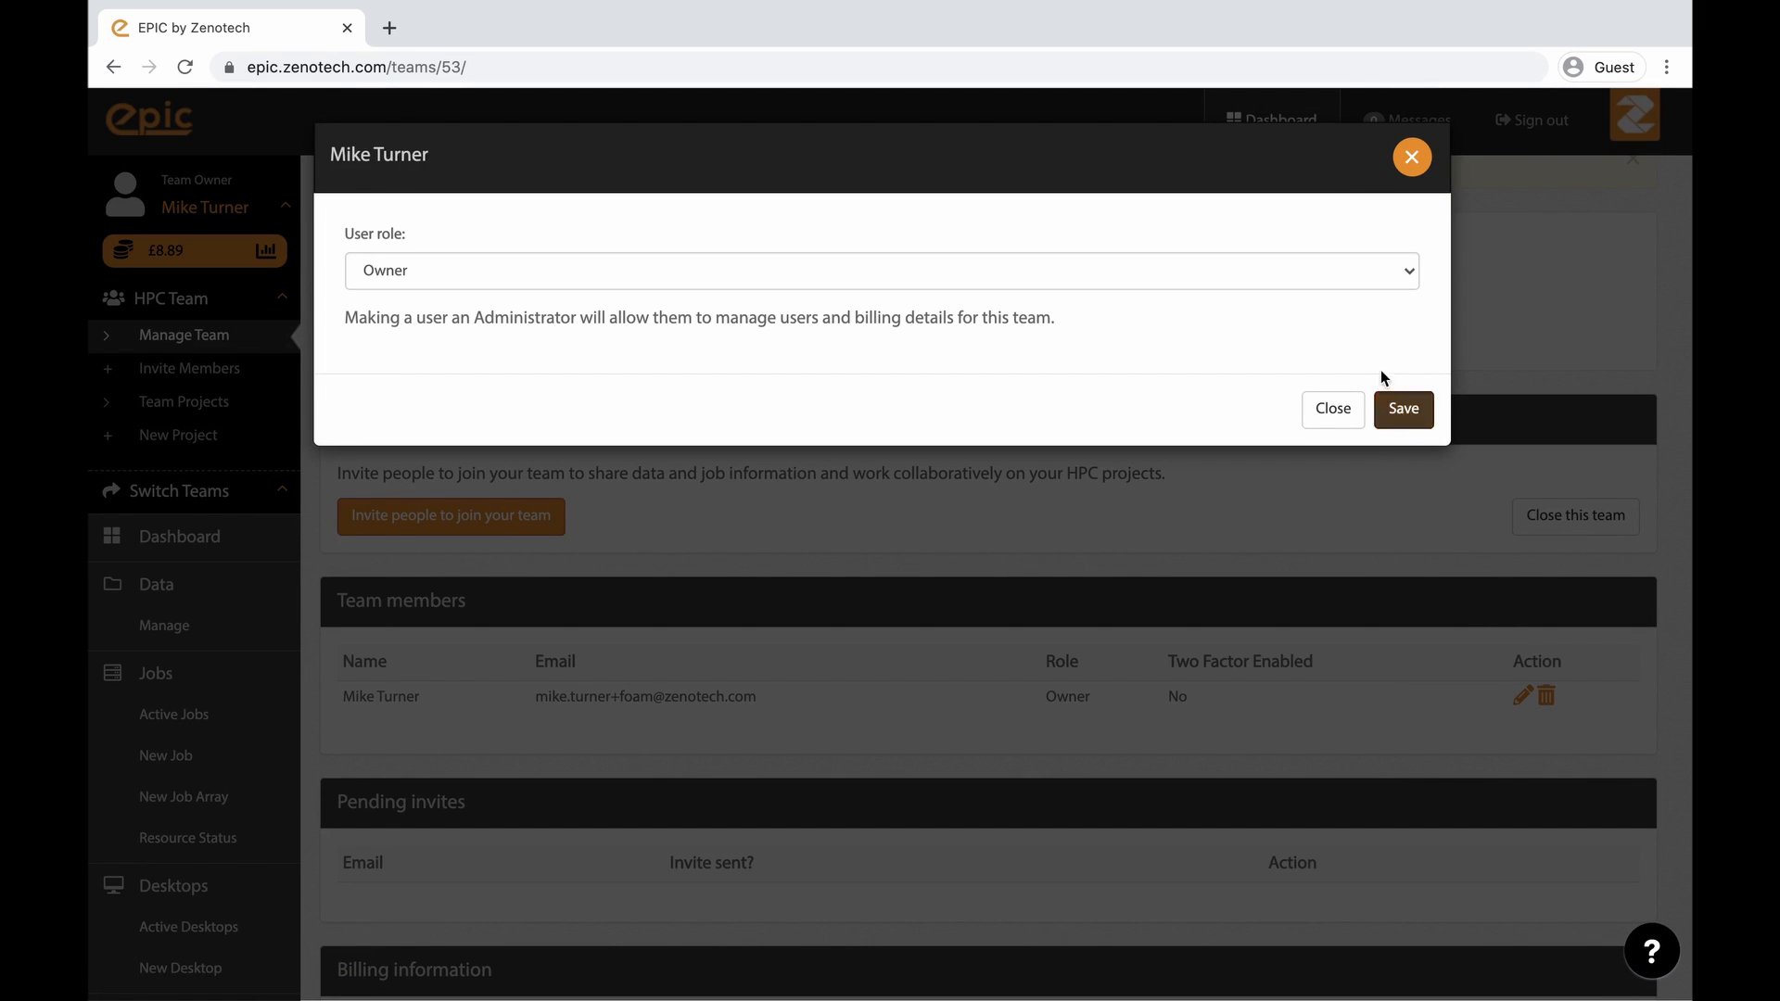
{"action": "left_click", "coordinate": [1398, 270]}
{"action": "left_click", "coordinate": [1405, 267]}
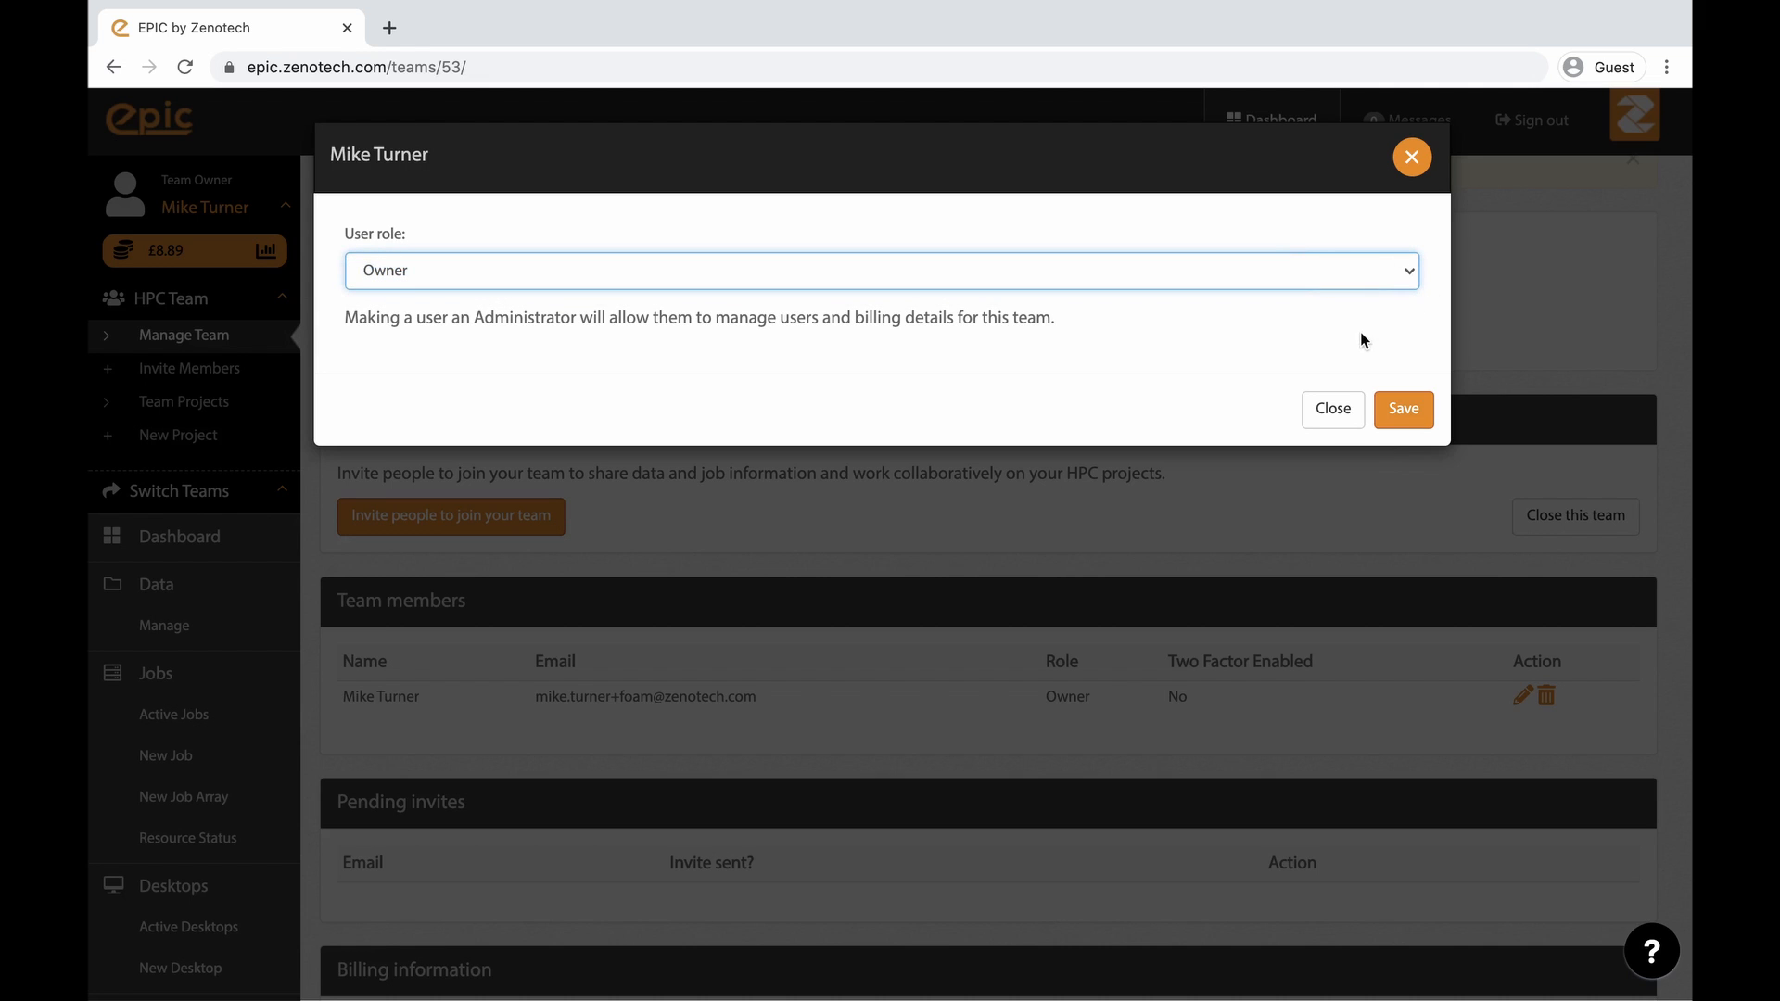
{"action": "left_click", "coordinate": [1325, 421]}
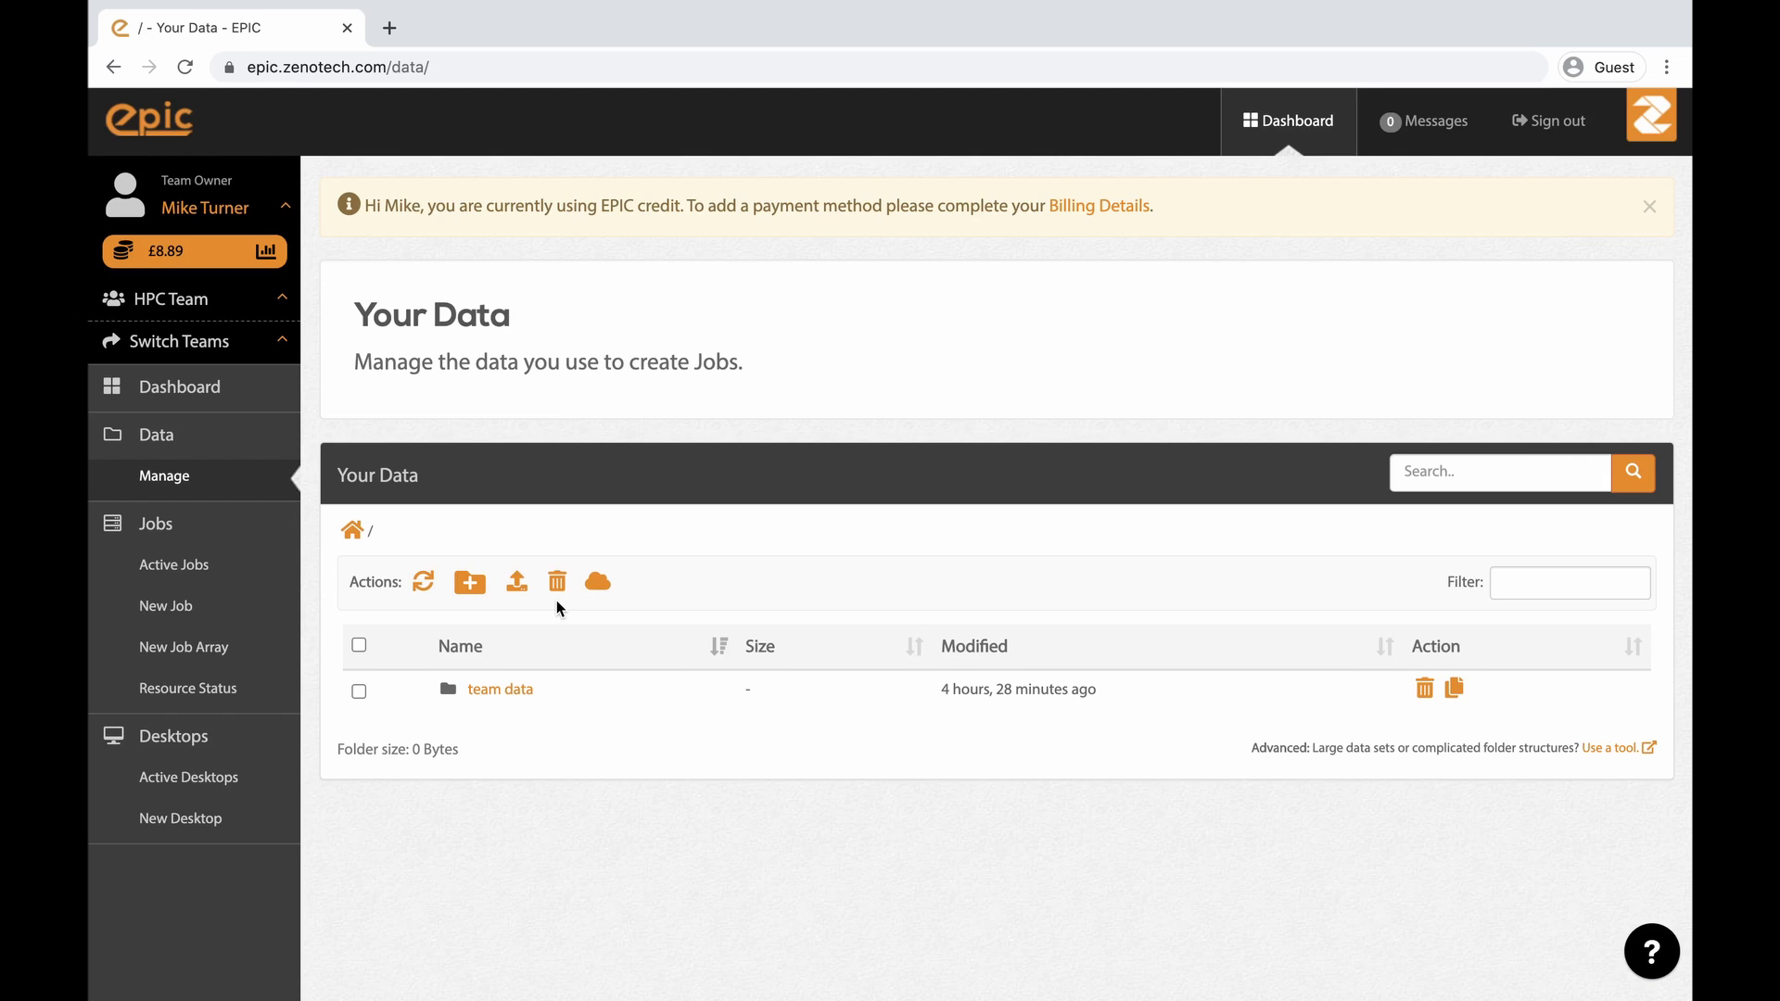
- Open the billing spend limits and set the HPC Team monthly limit to £101
{"action": "left_click", "coordinate": [238, 226]}
{"action": "left_click", "coordinate": [186, 283]}
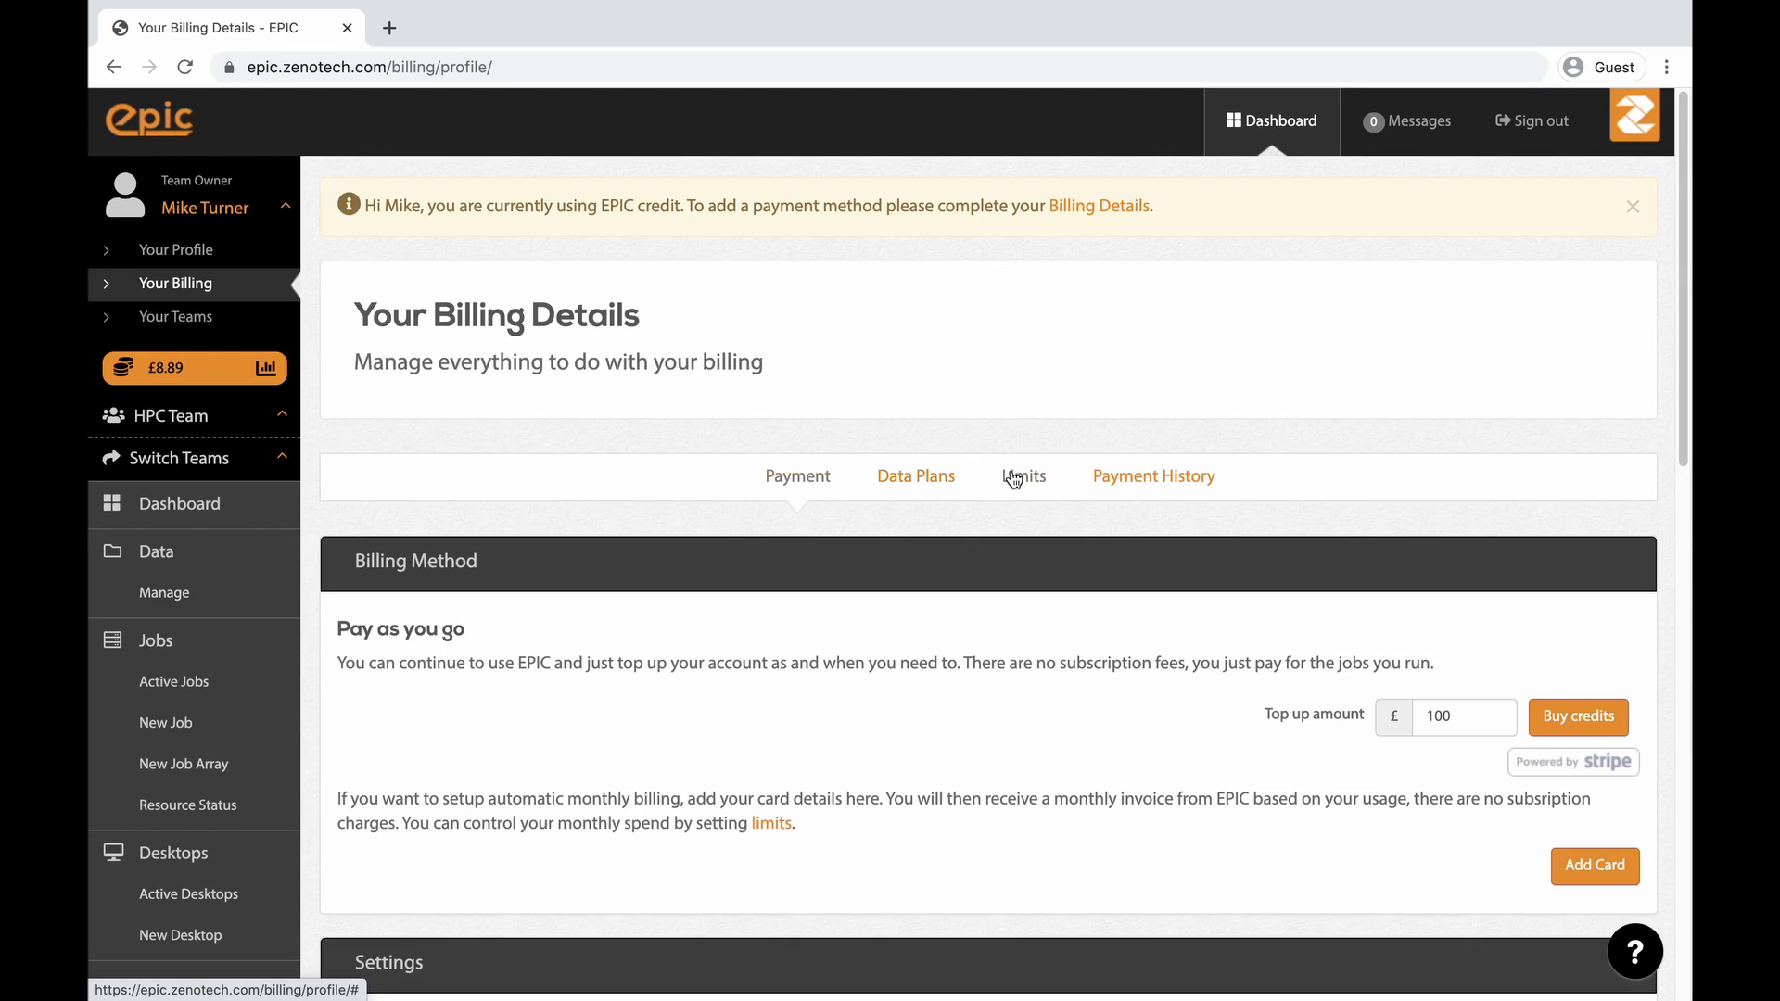
{"action": "left_click", "coordinate": [1011, 480]}
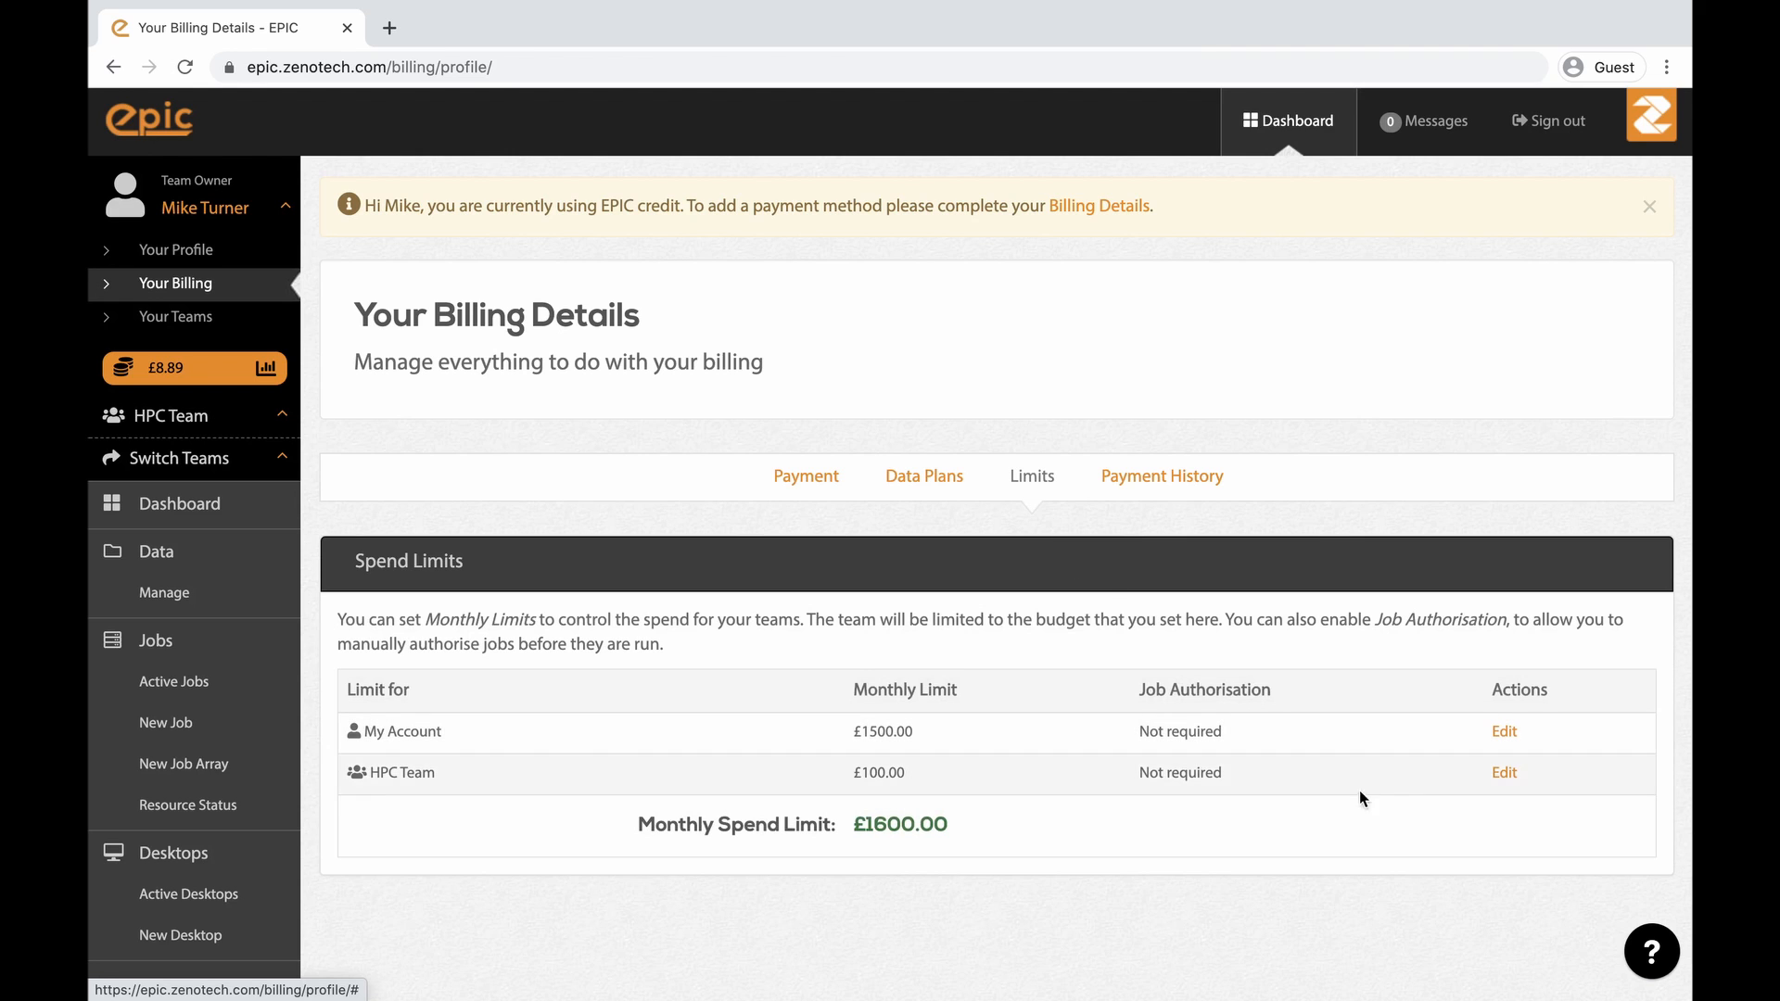
{"action": "left_click", "coordinate": [1500, 779]}
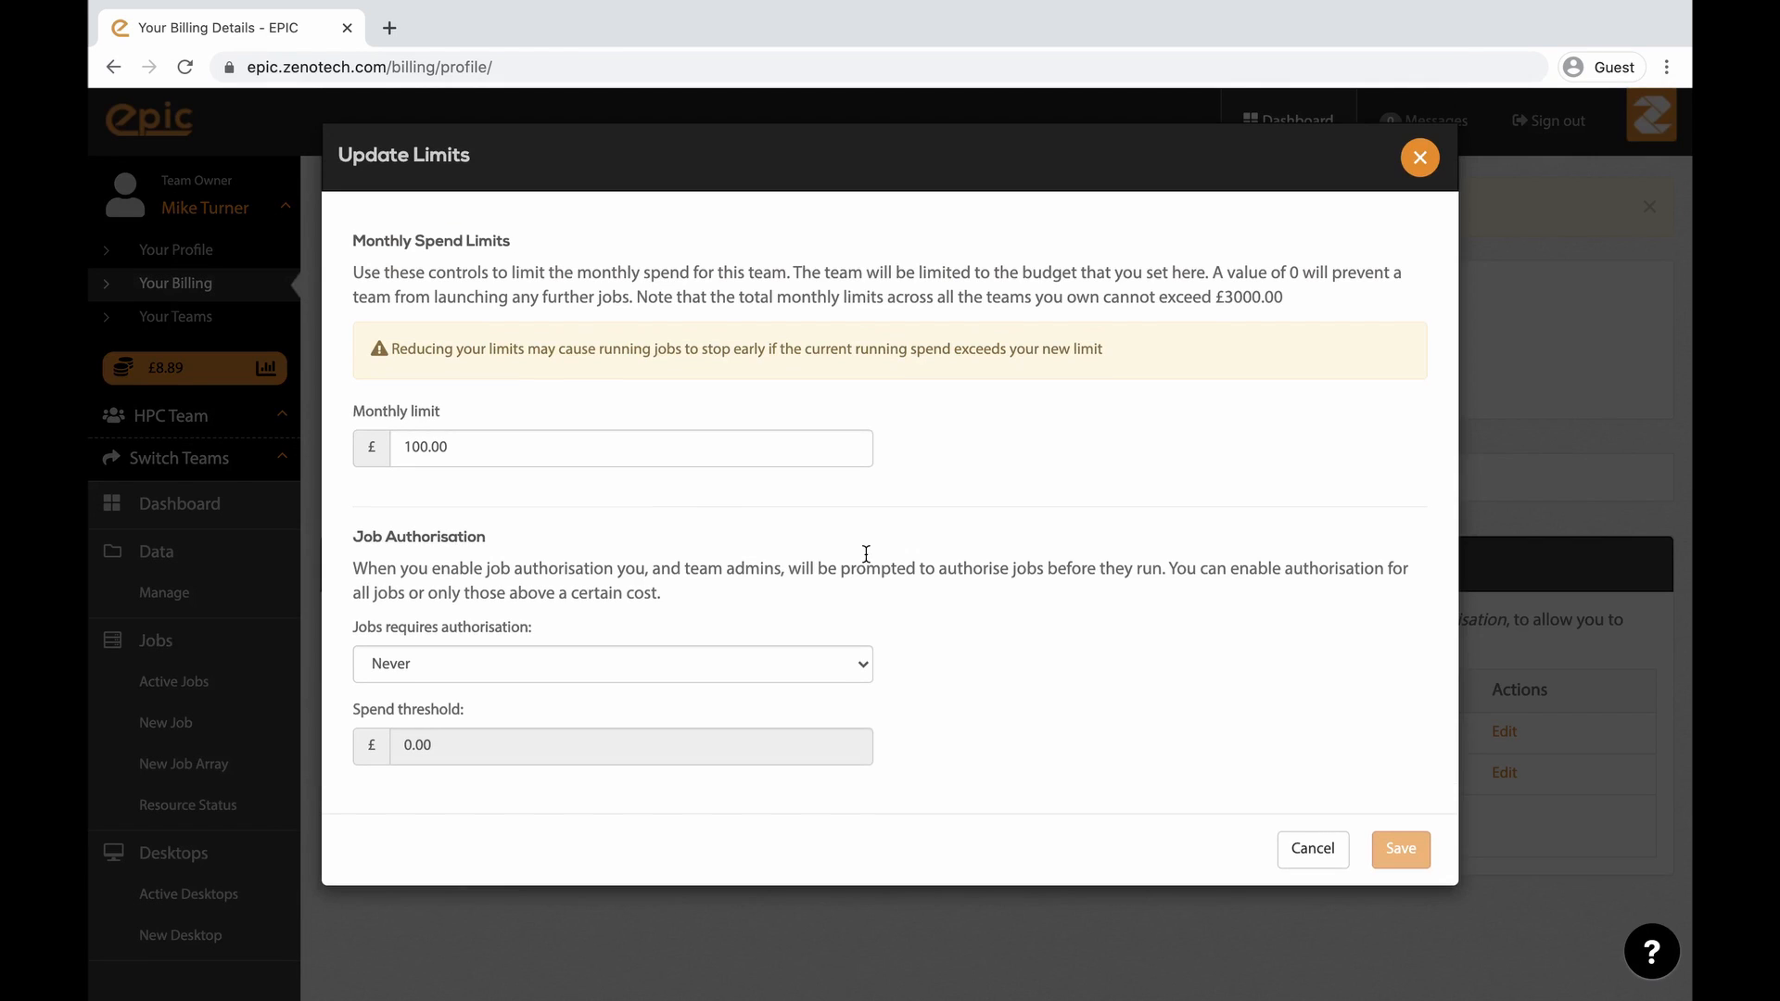
{"action": "left_click", "coordinate": [501, 445]}
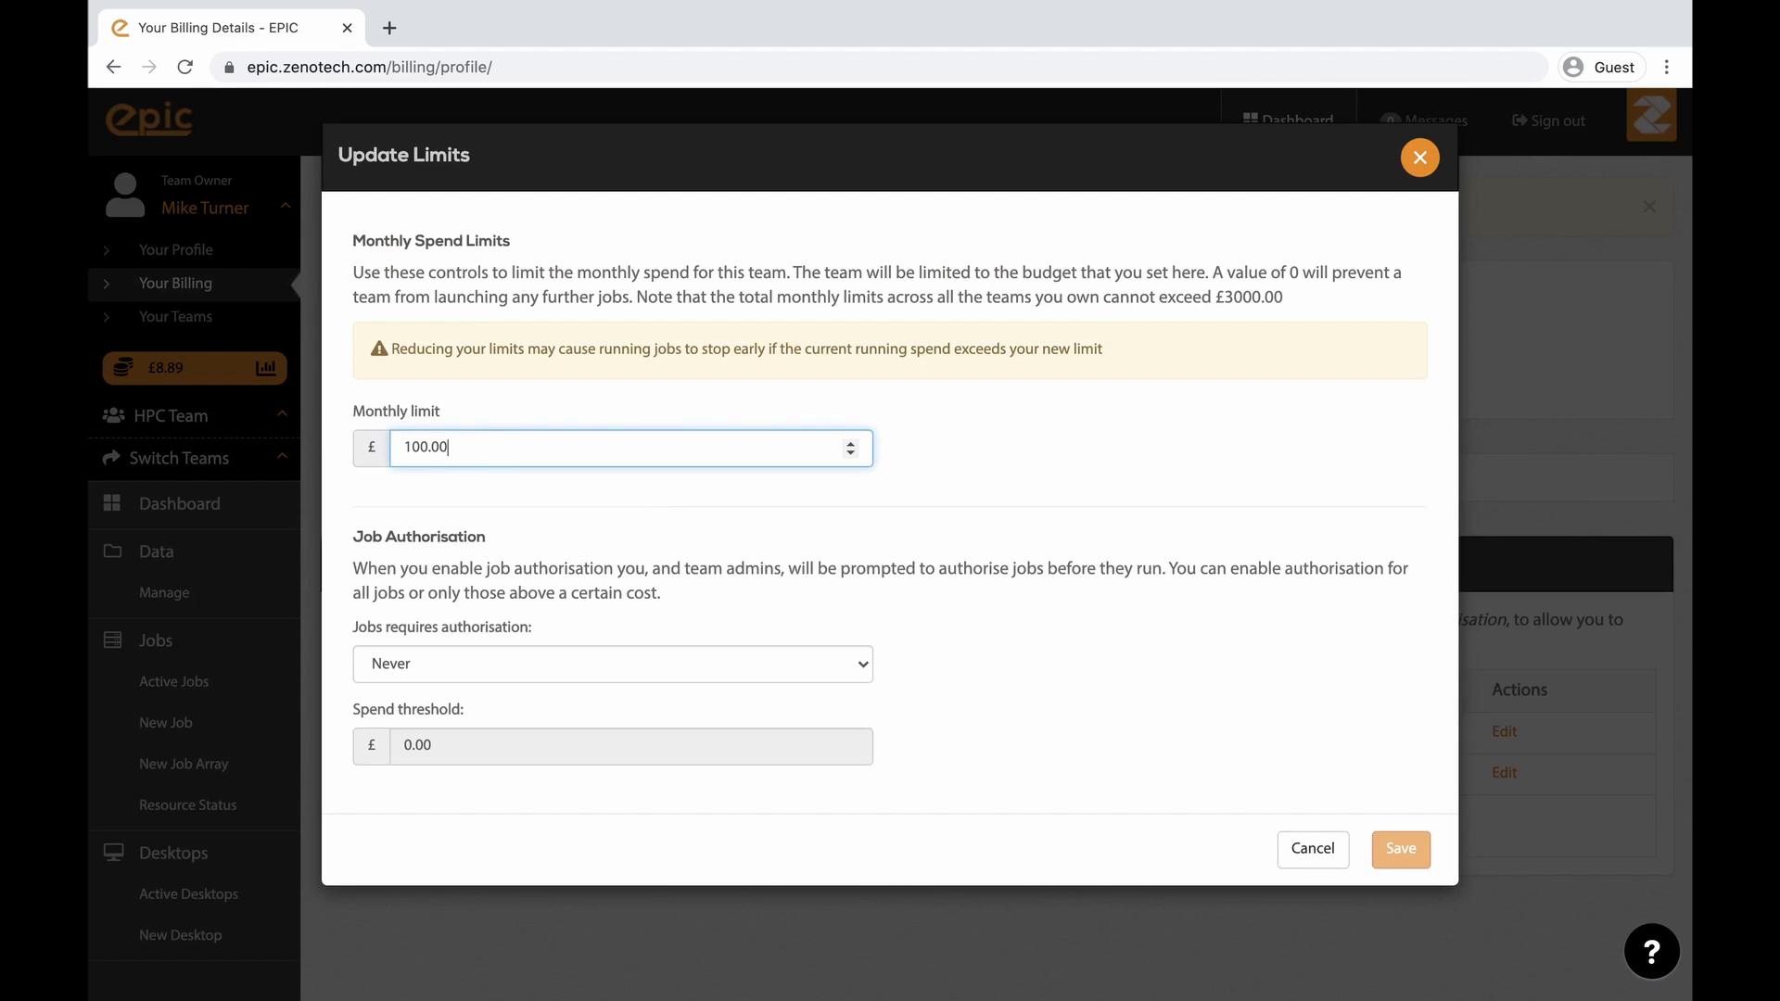
{"action": "key", "text": "BackSpace"}
{"action": "key", "text": "BackSpace"}
{"action": "key", "text": "BackSpace"}
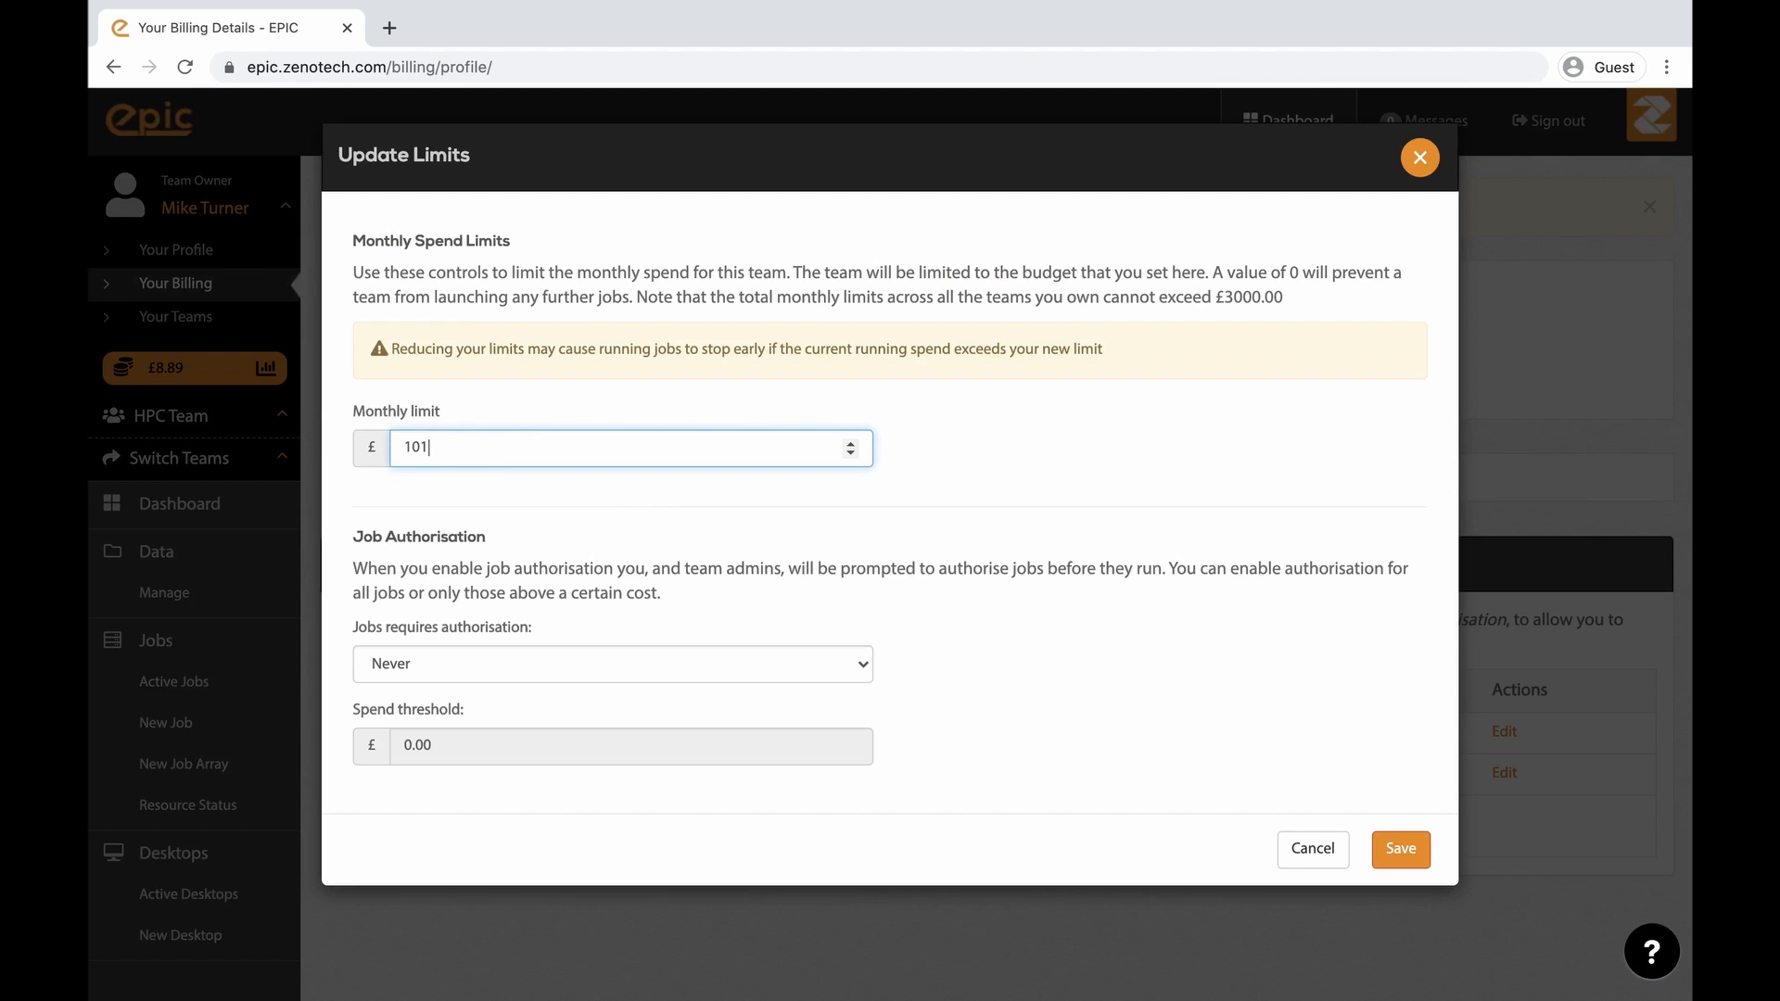
{"action": "left_click", "coordinate": [1399, 848]}
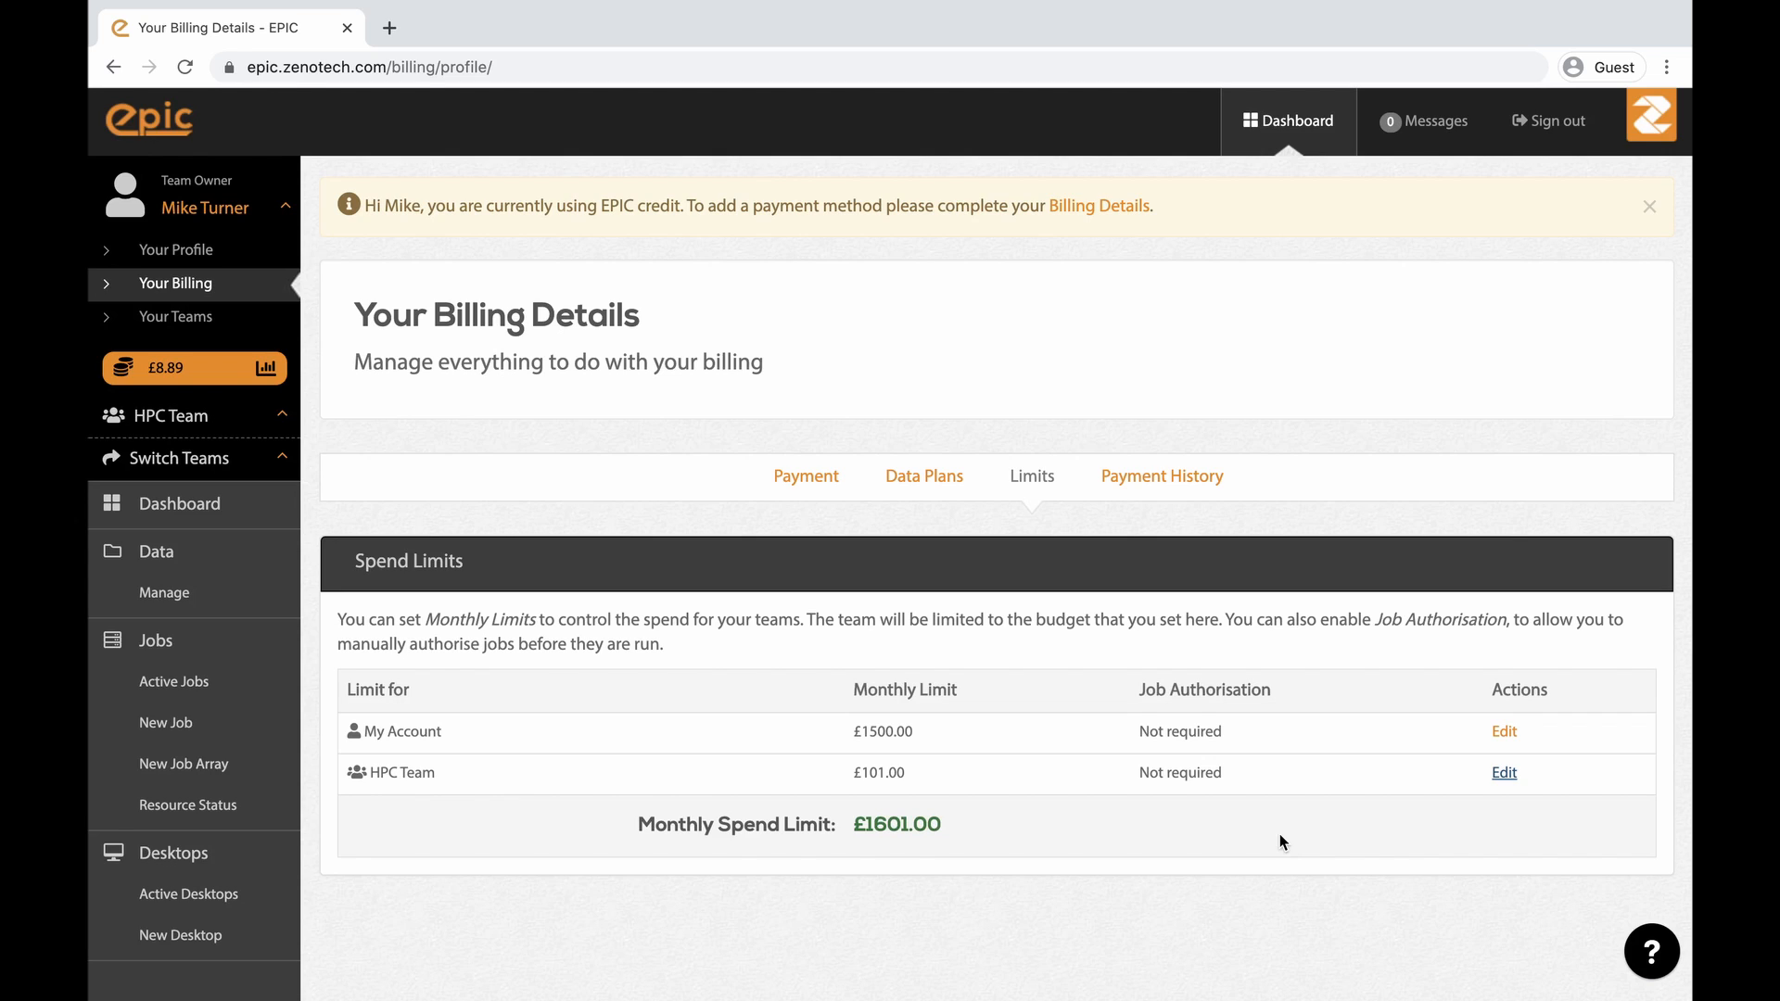
- Require HPC Team job authorisation when jobs cost more than a £20 spend threshold and save
{"action": "left_click", "coordinate": [1503, 775]}
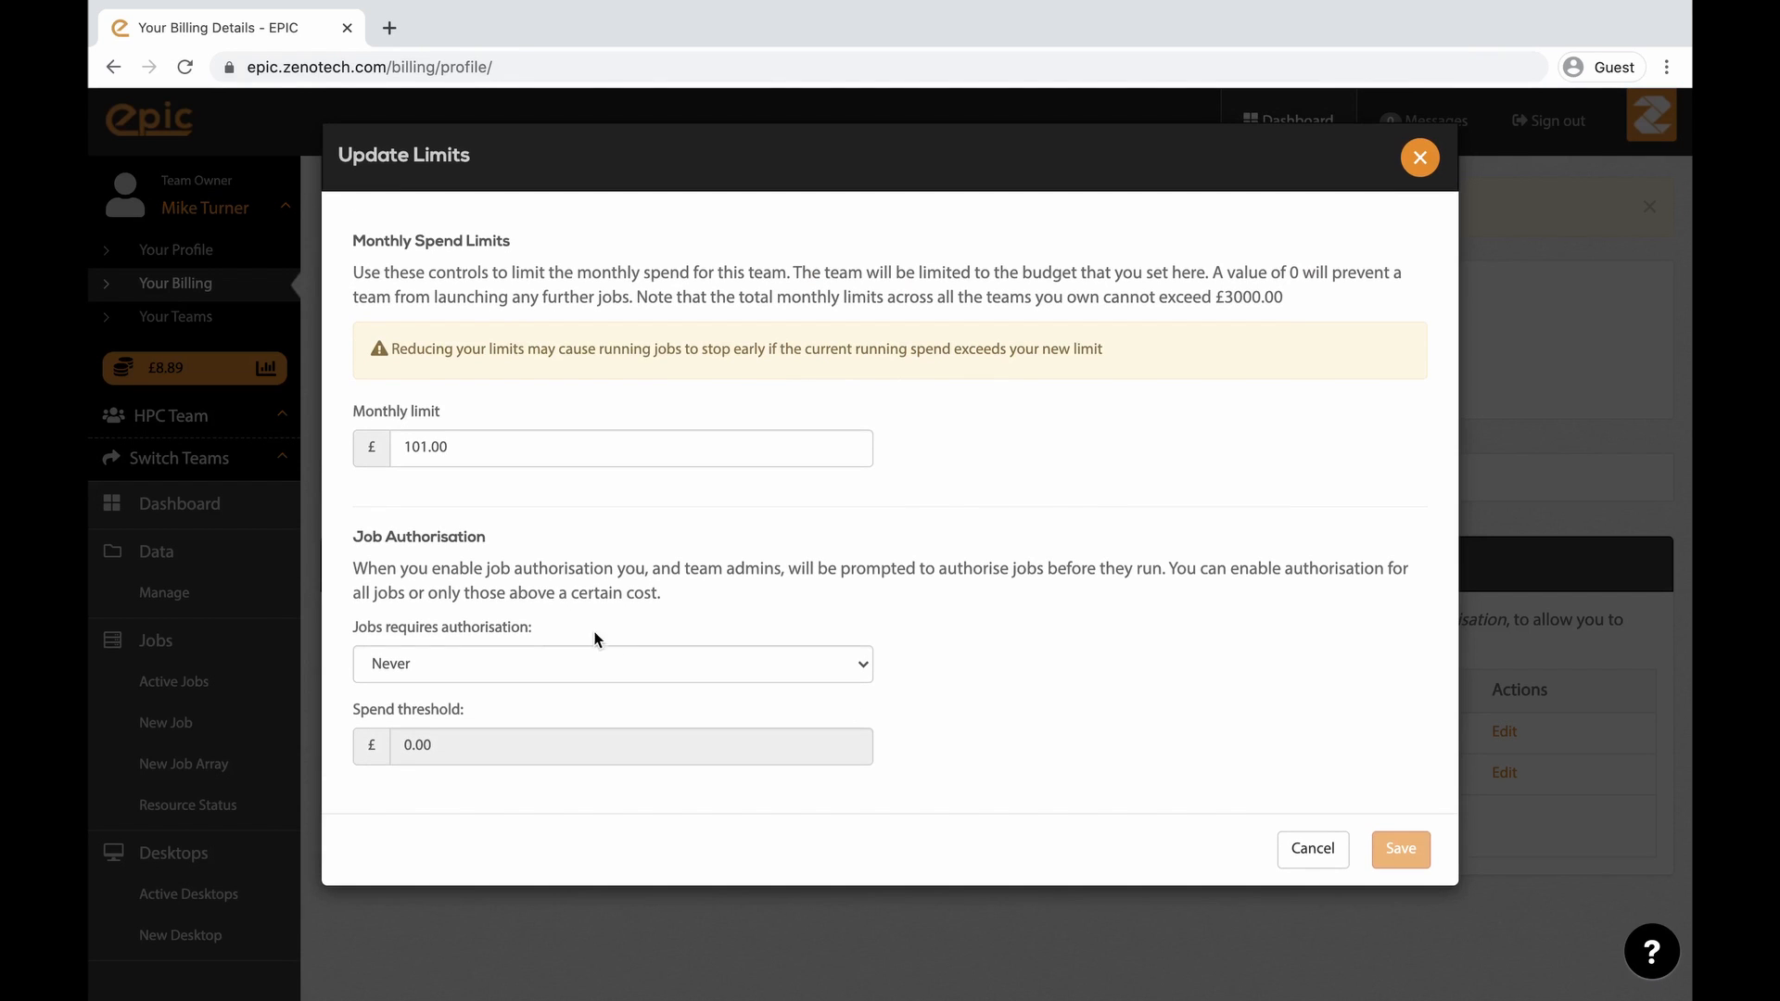
{"action": "left_click", "coordinate": [510, 669]}
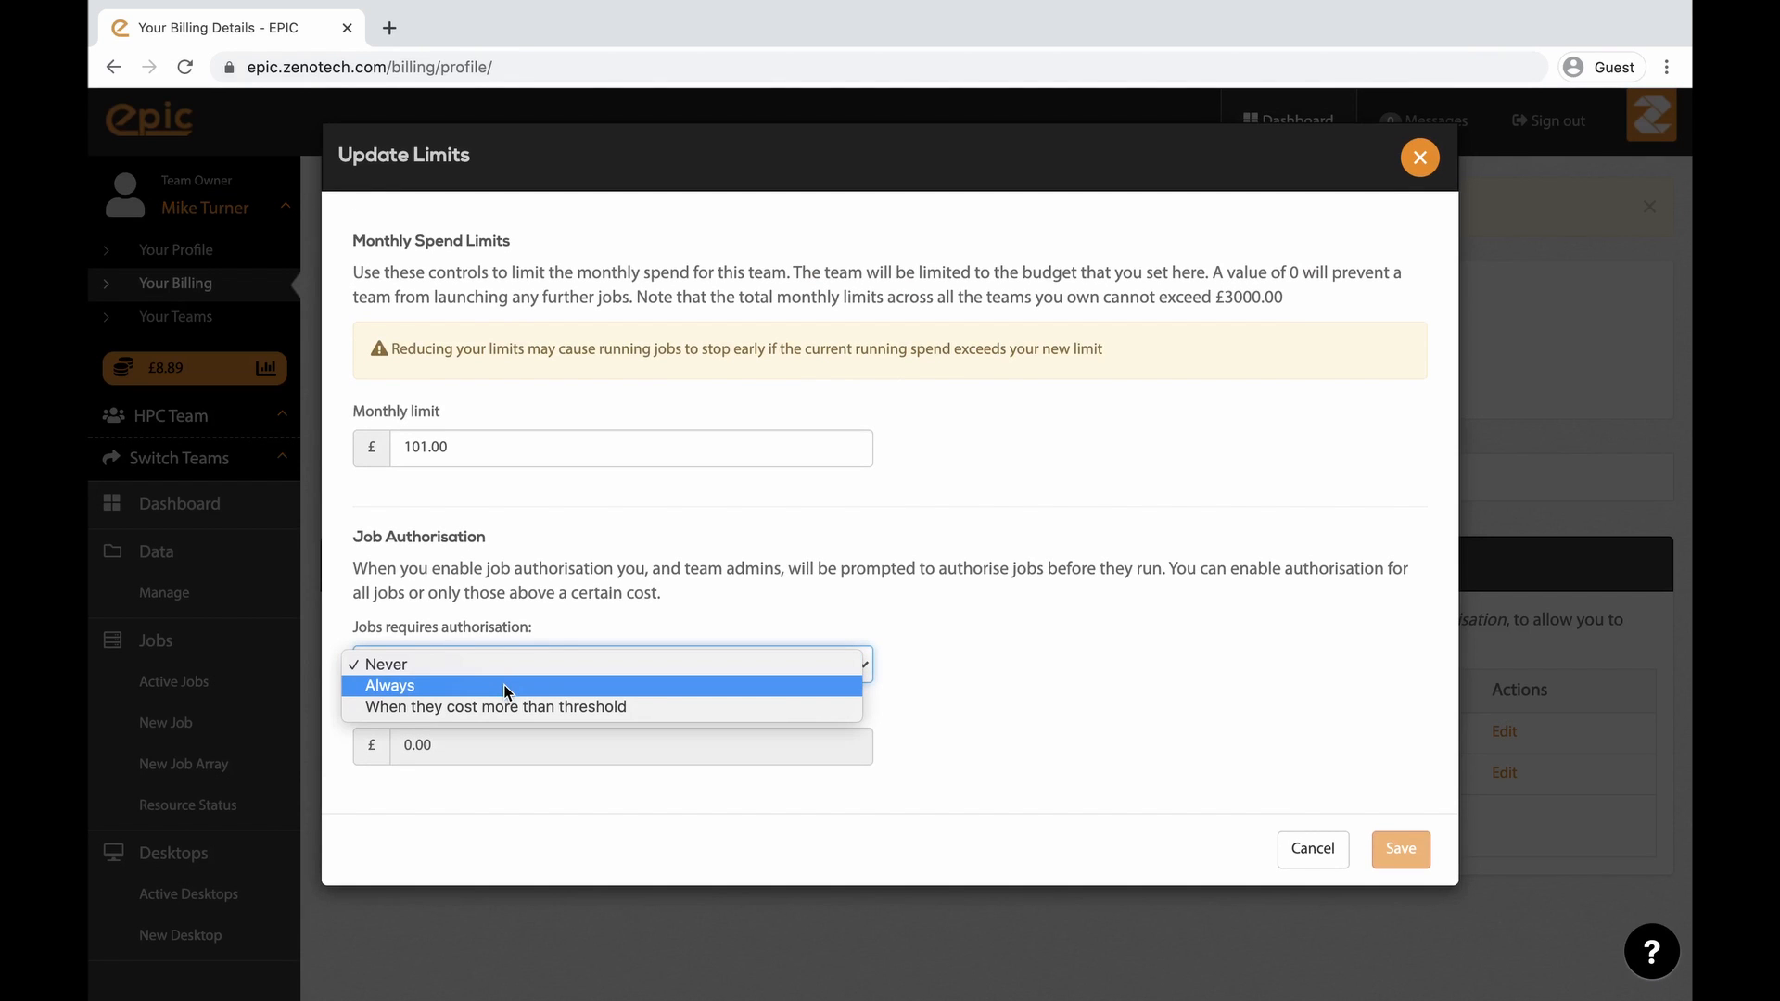
{"action": "left_click", "coordinate": [510, 704]}
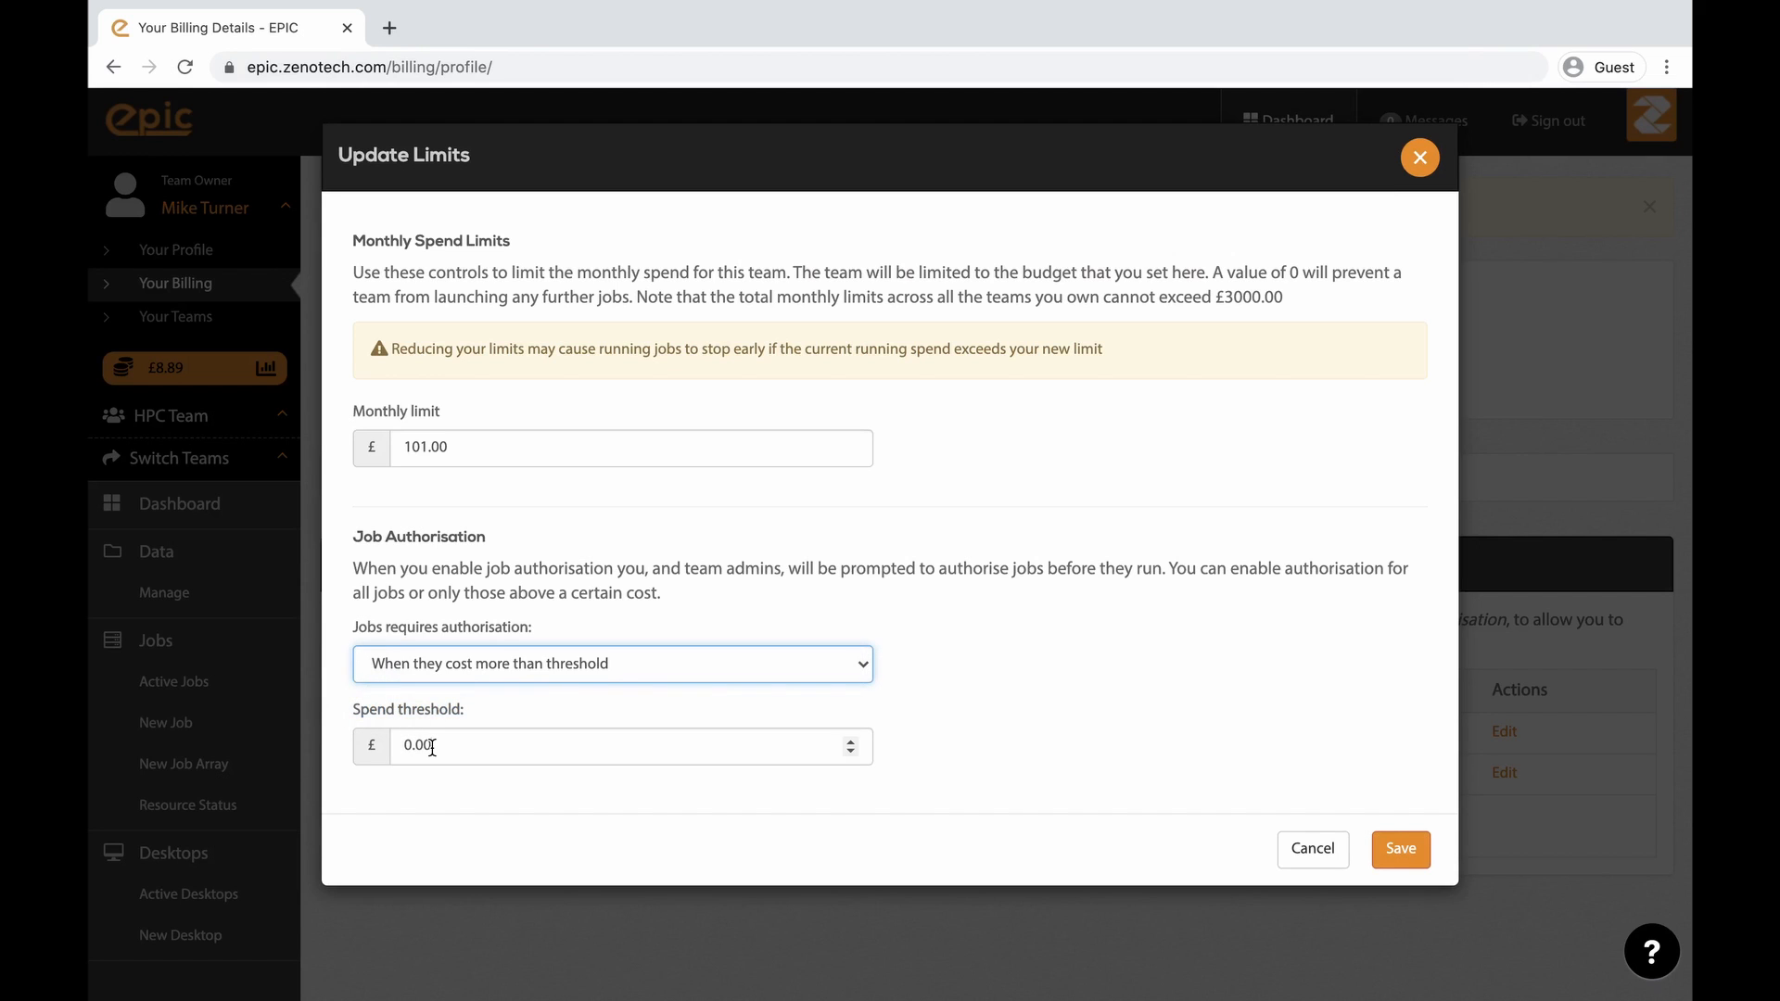
{"action": "double_click", "coordinate": [417, 744]}
{"action": "type", "text": "20"}
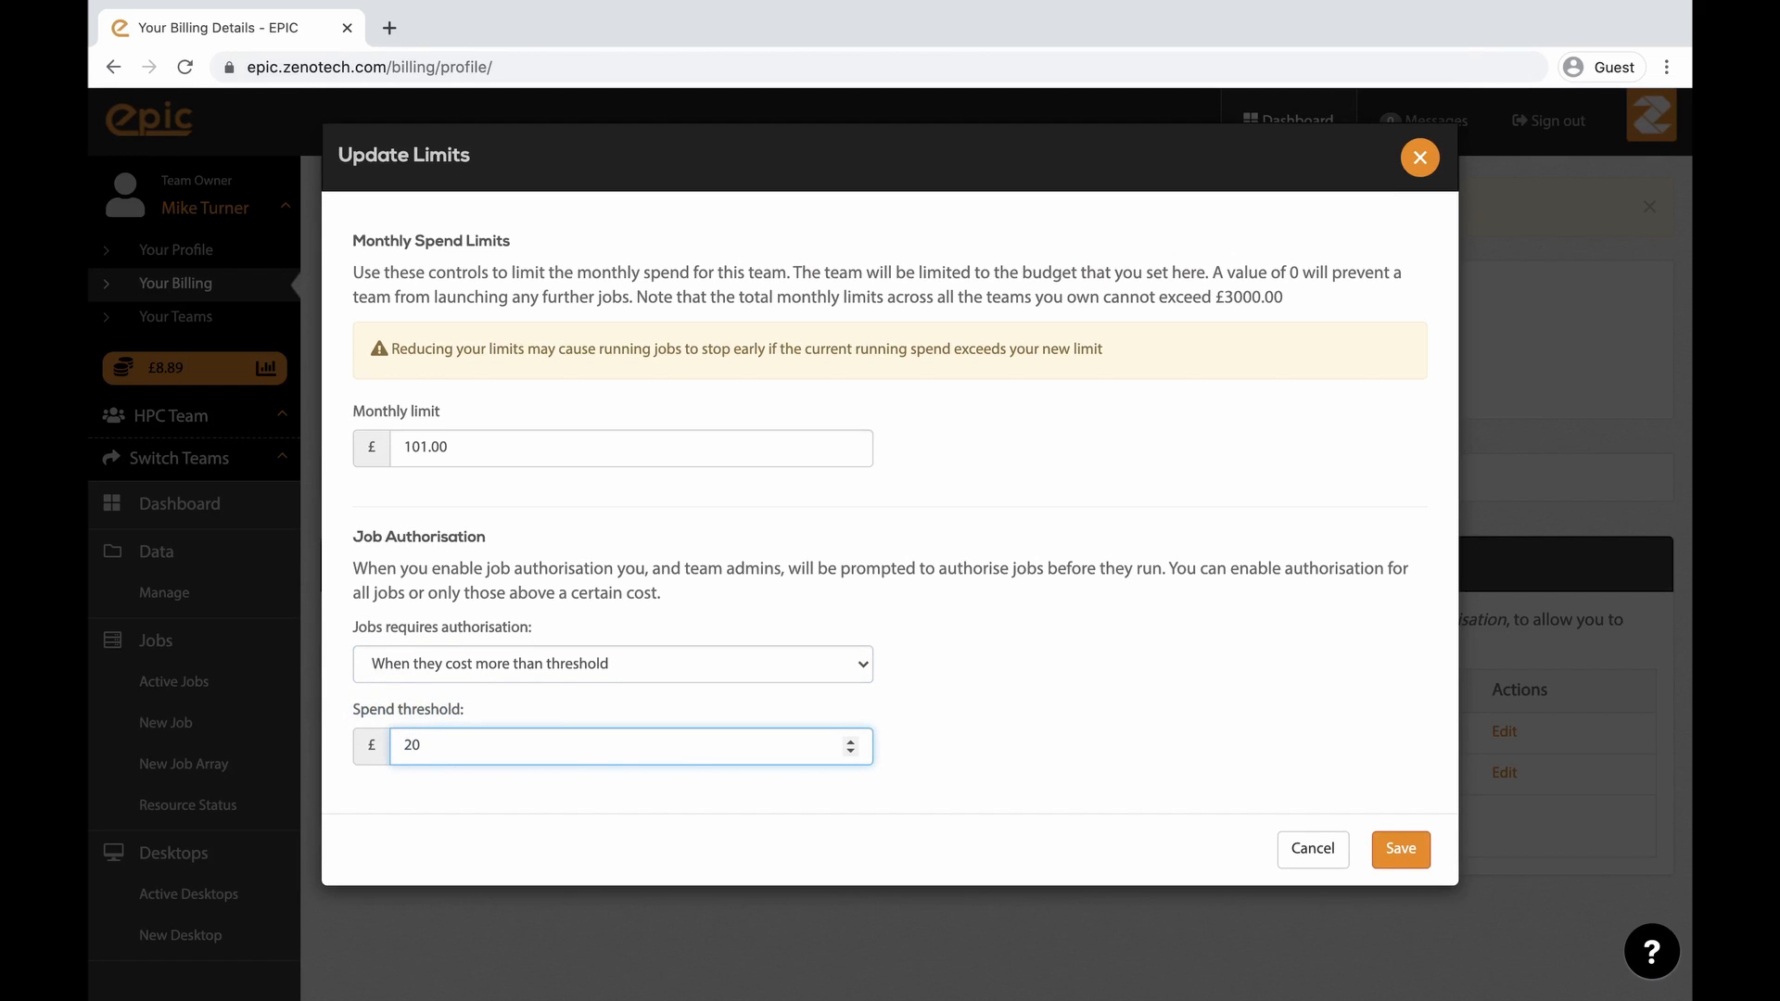
{"action": "left_click", "coordinate": [1408, 849]}
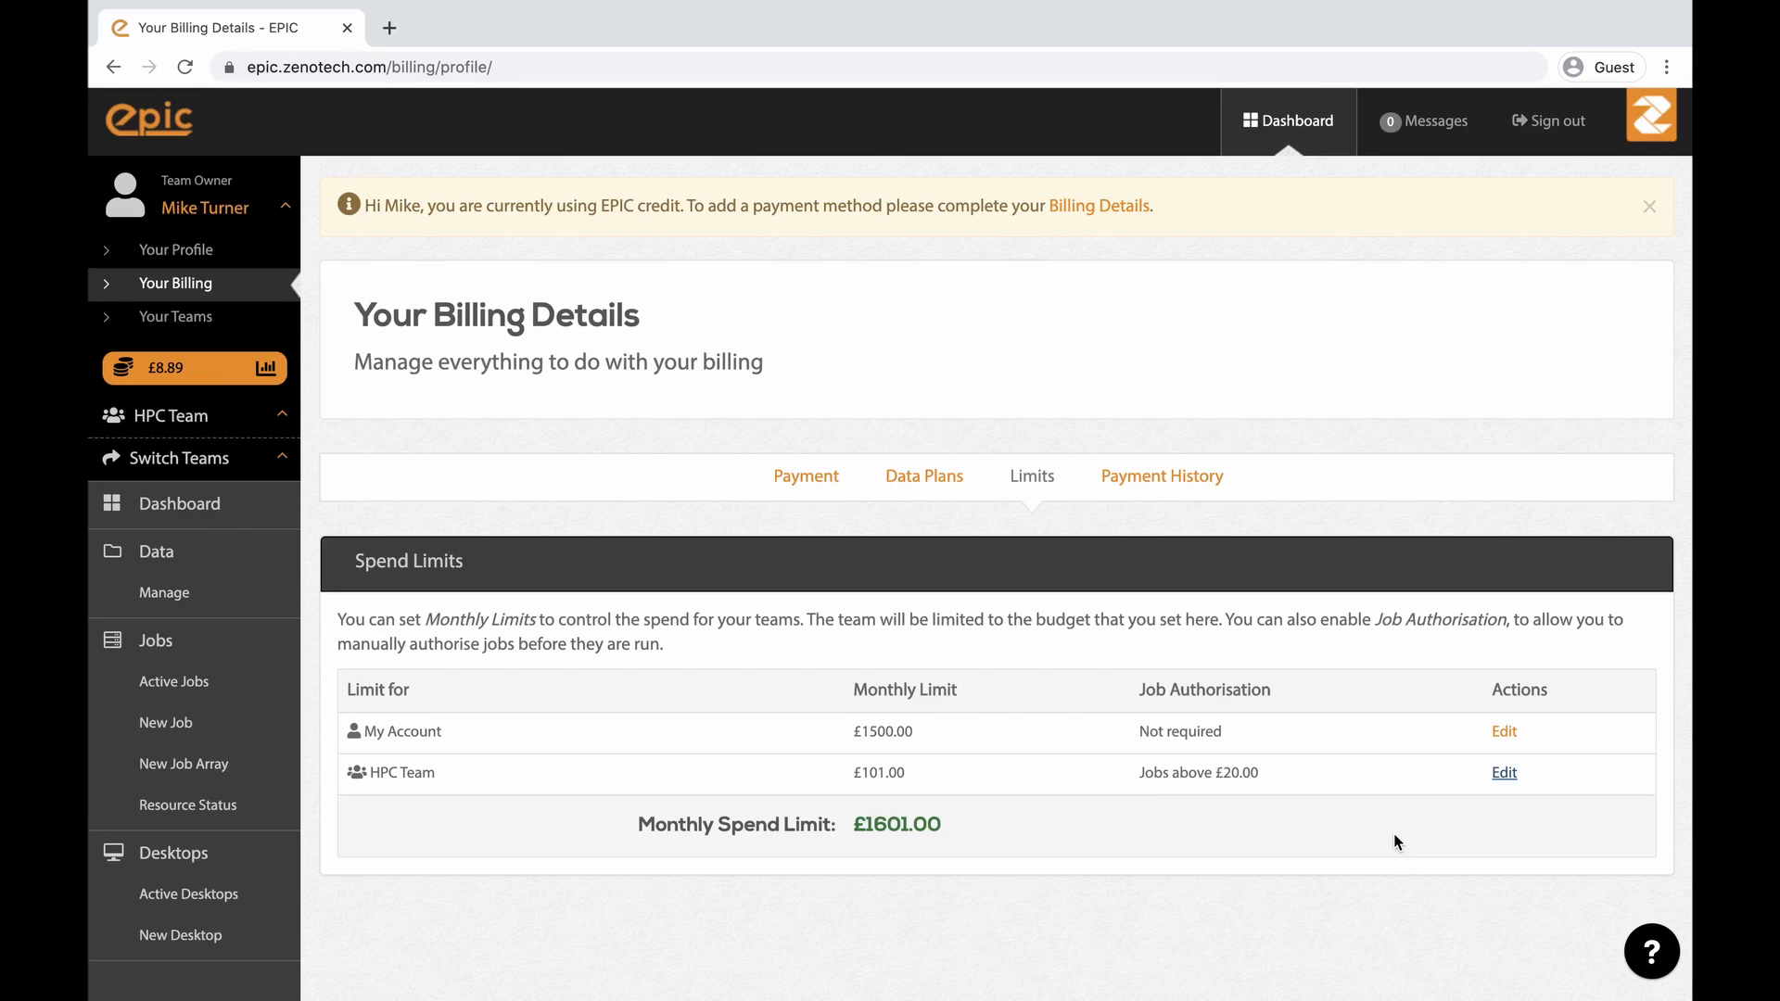